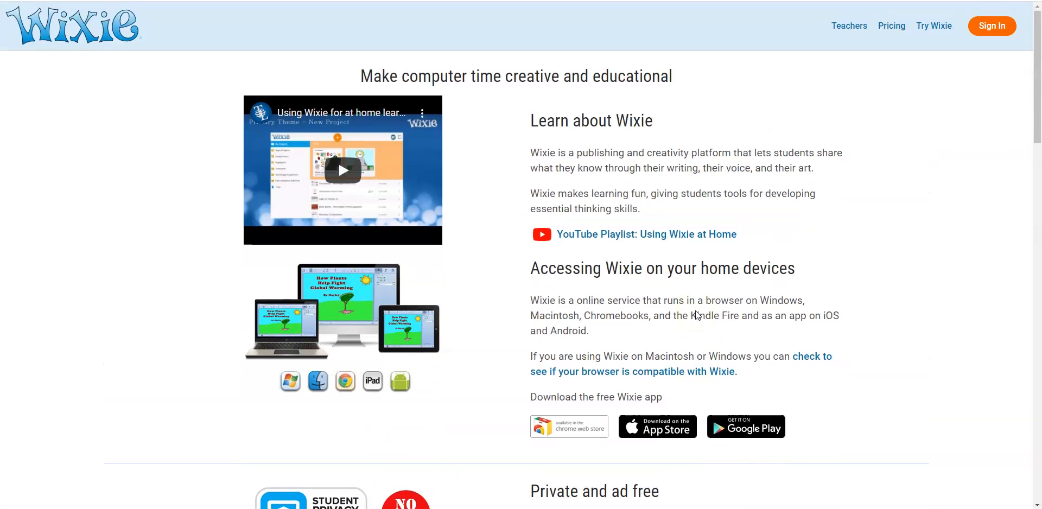
Sign in to the Wixie account with a saved username and its password.
click(991, 27)
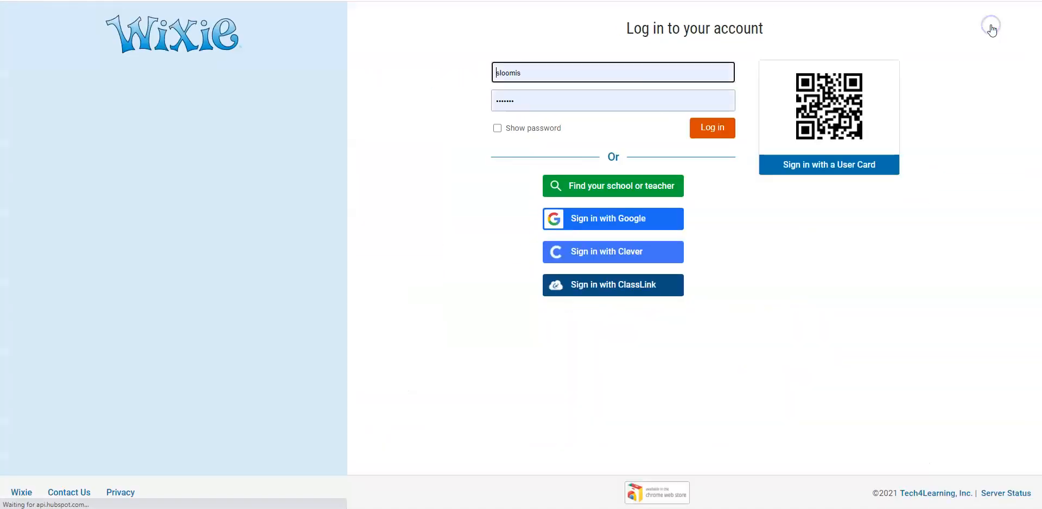
click(491, 67)
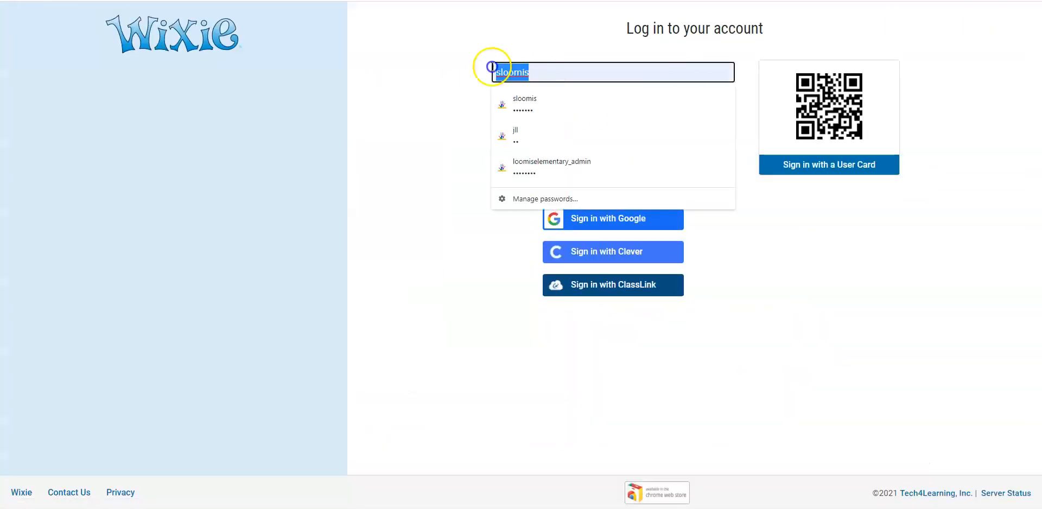
click(519, 142)
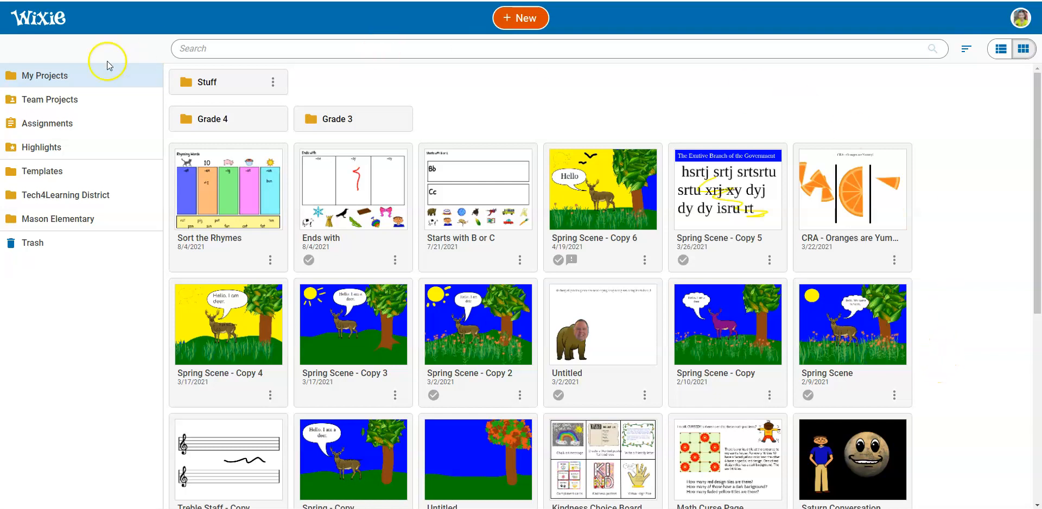
Open My Projects and look through its folders and saved project thumbnails.
click(45, 78)
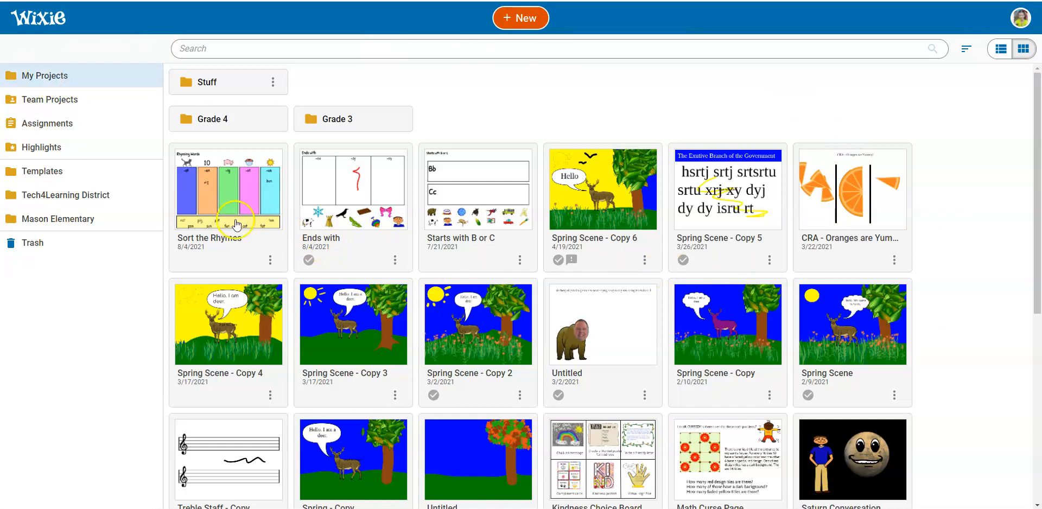
scroll(373, 230, down, 4)
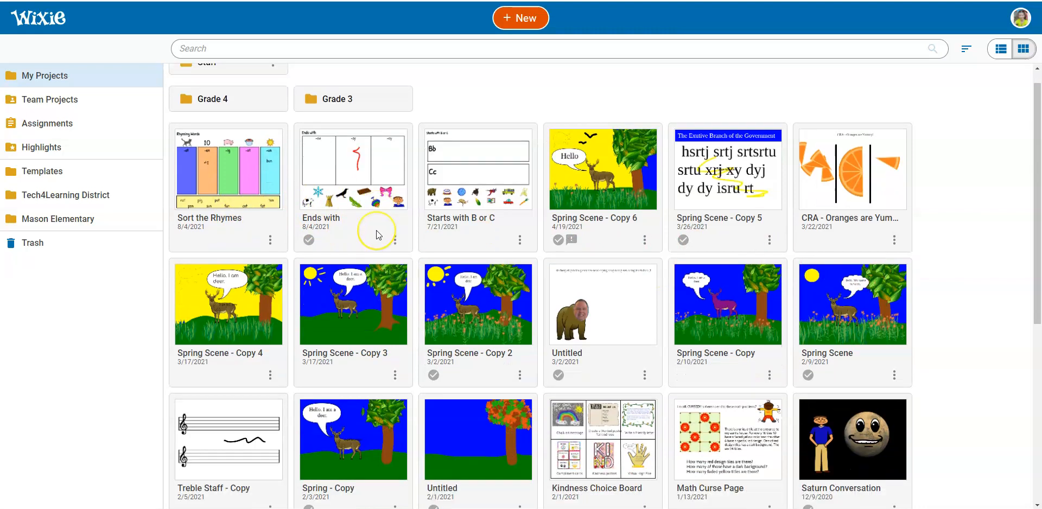
scroll(378, 235, down, 3)
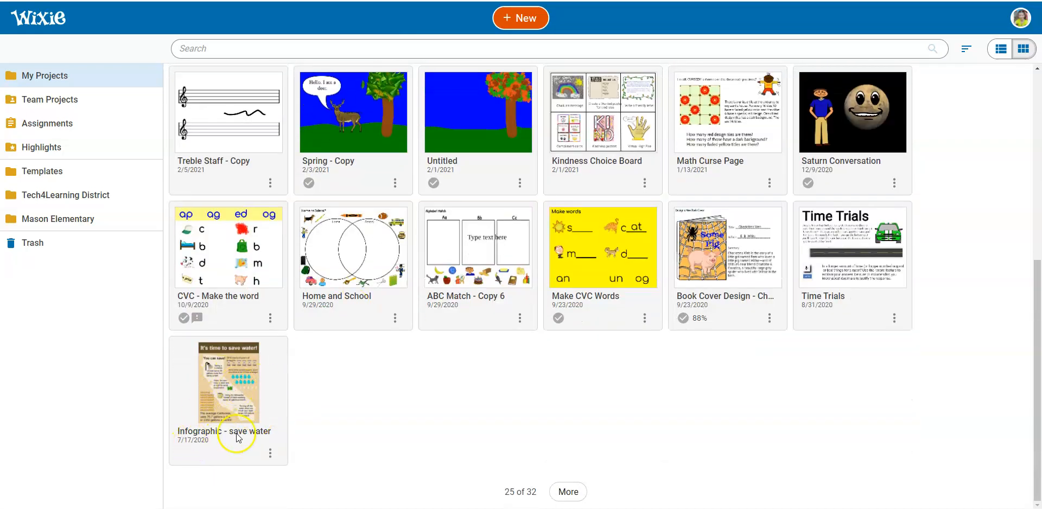
scroll(239, 431, up, 7)
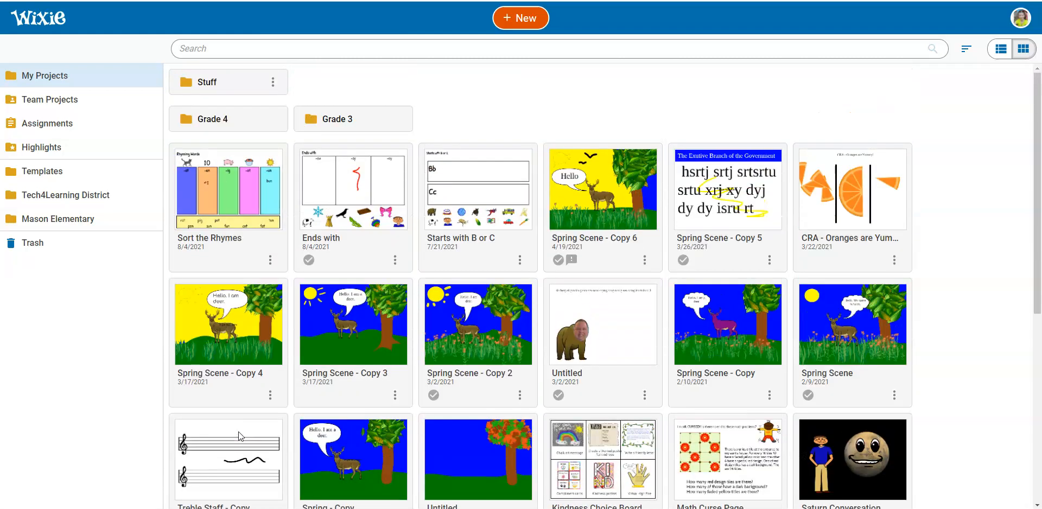
Compare the list and thumbnail views of My Projects, finishing in thumbnail view.
click(1003, 50)
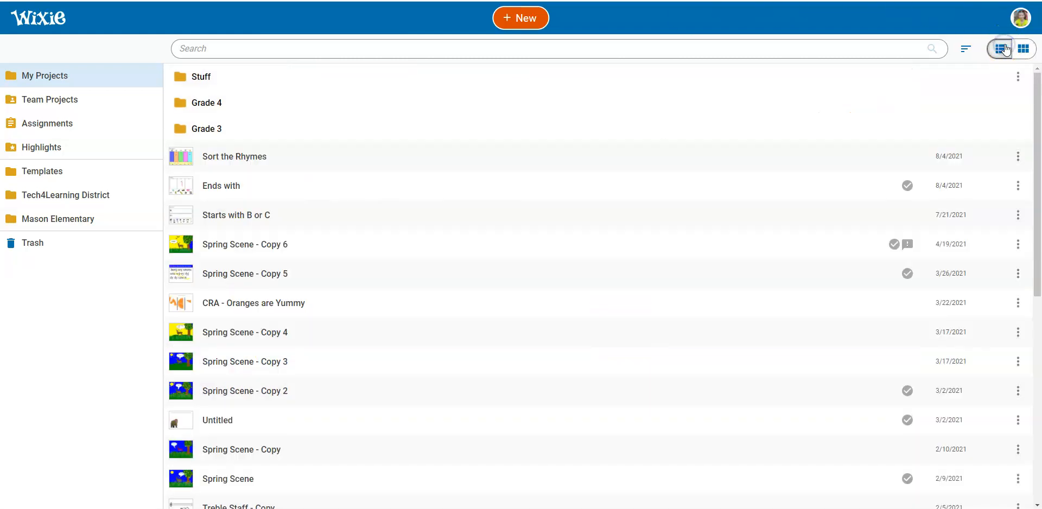
click(1030, 50)
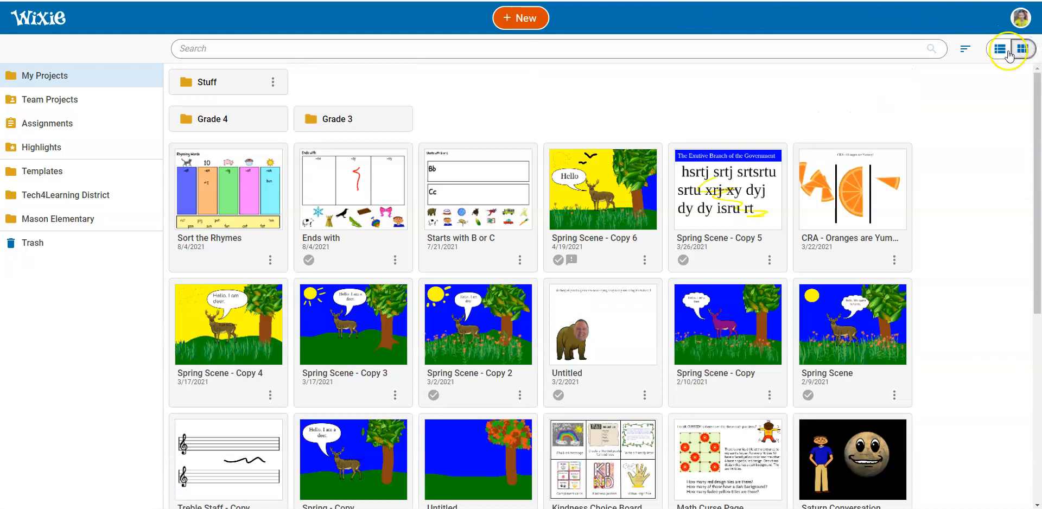
click(1000, 49)
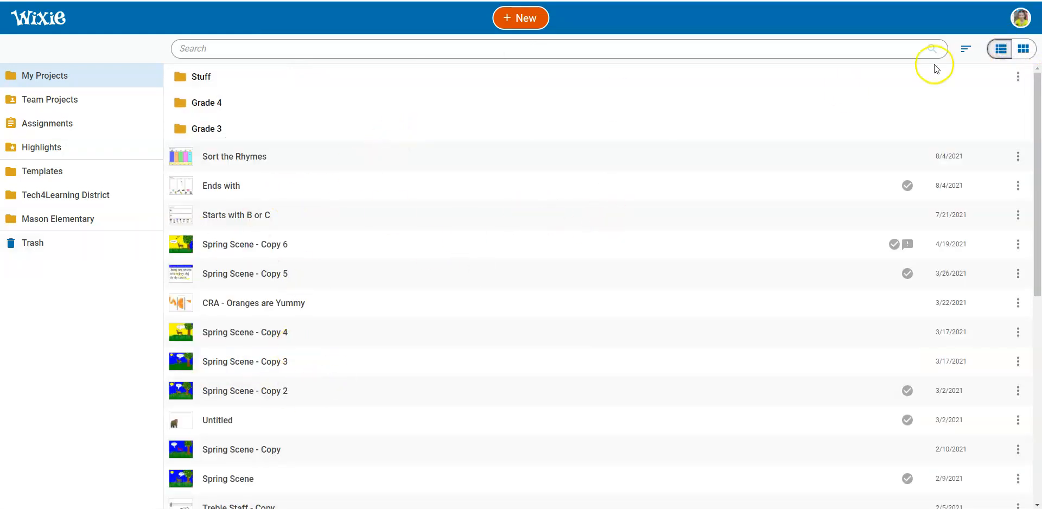
click(1024, 52)
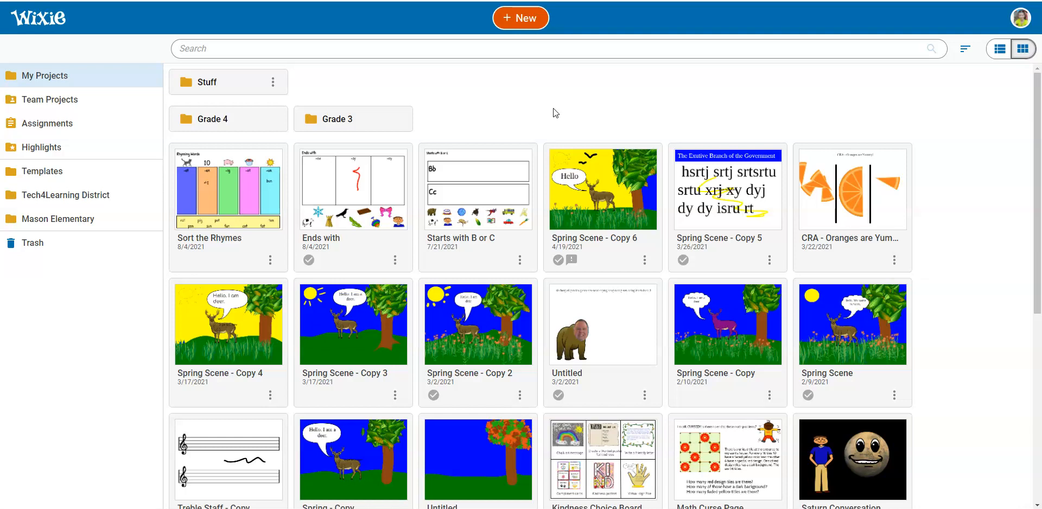
click(529, 15)
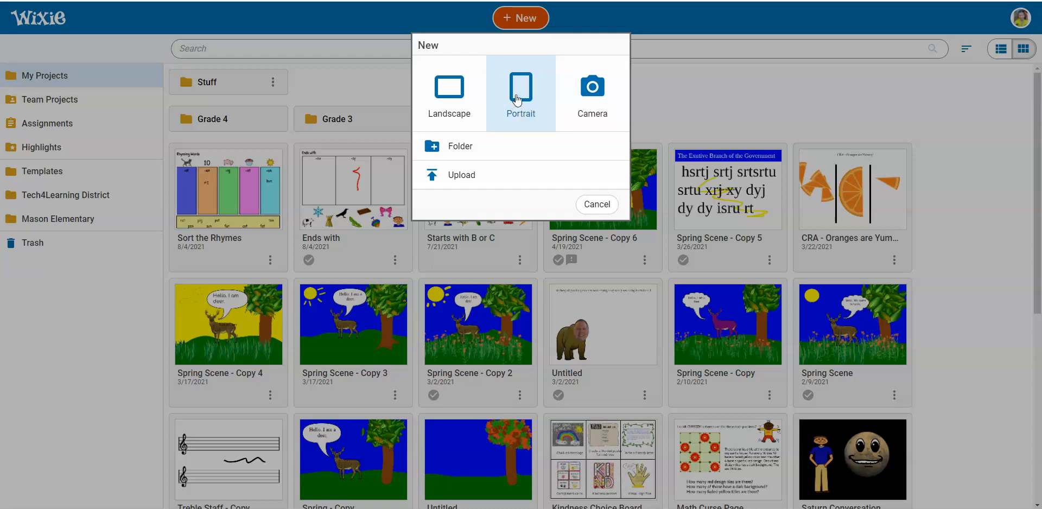
click(595, 89)
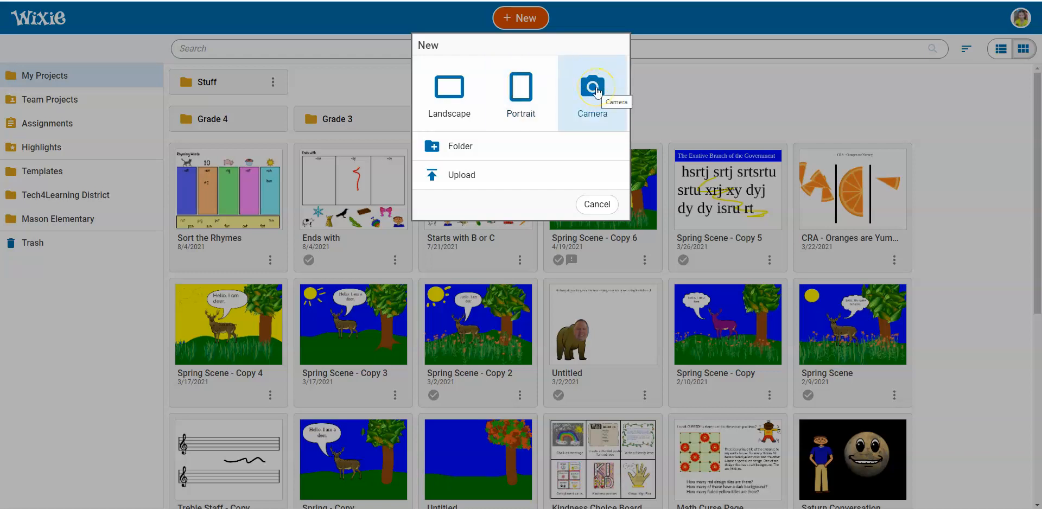
click(595, 88)
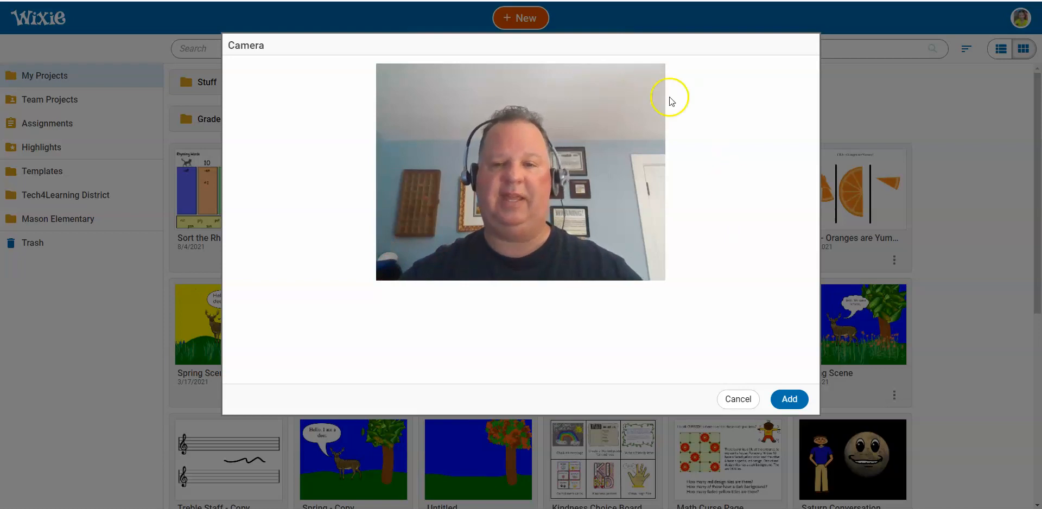
click(738, 400)
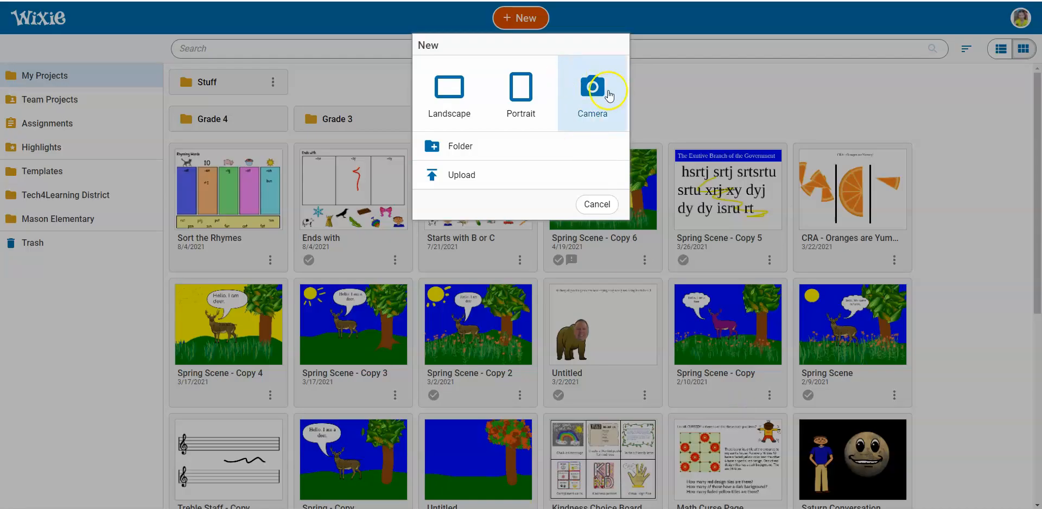
Create a new blank project in landscape orientation.
click(437, 96)
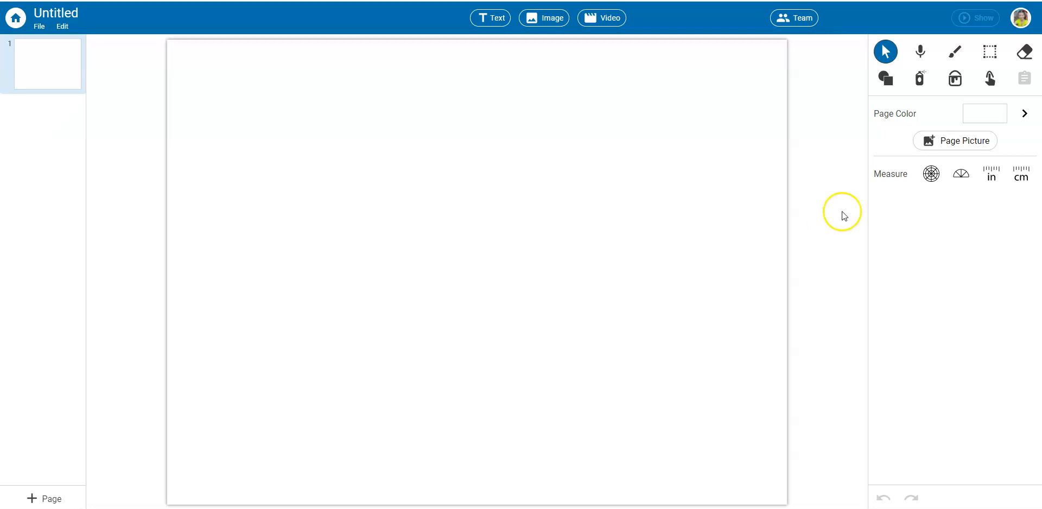
Activate the Paint tool and examine its custom color picker and brush styles.
click(955, 52)
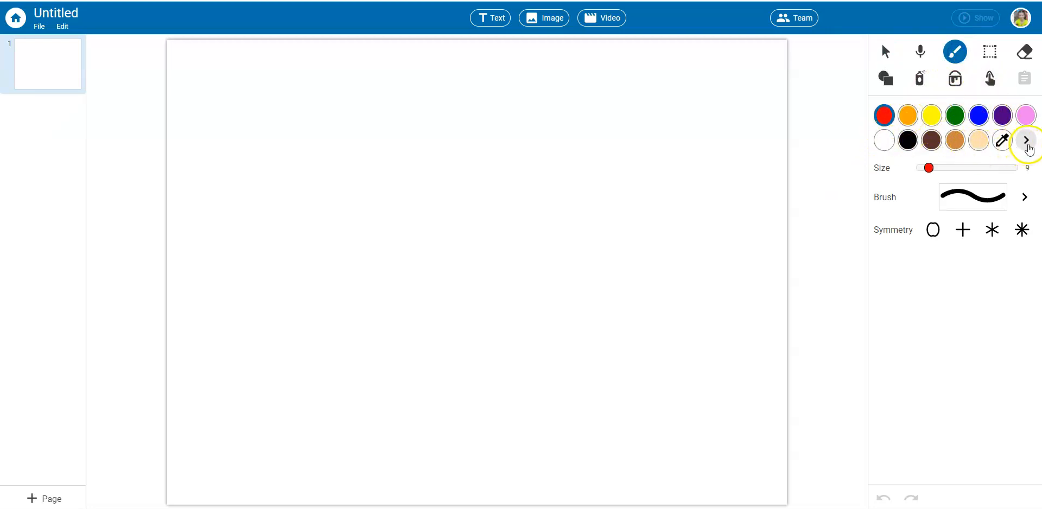
click(1025, 140)
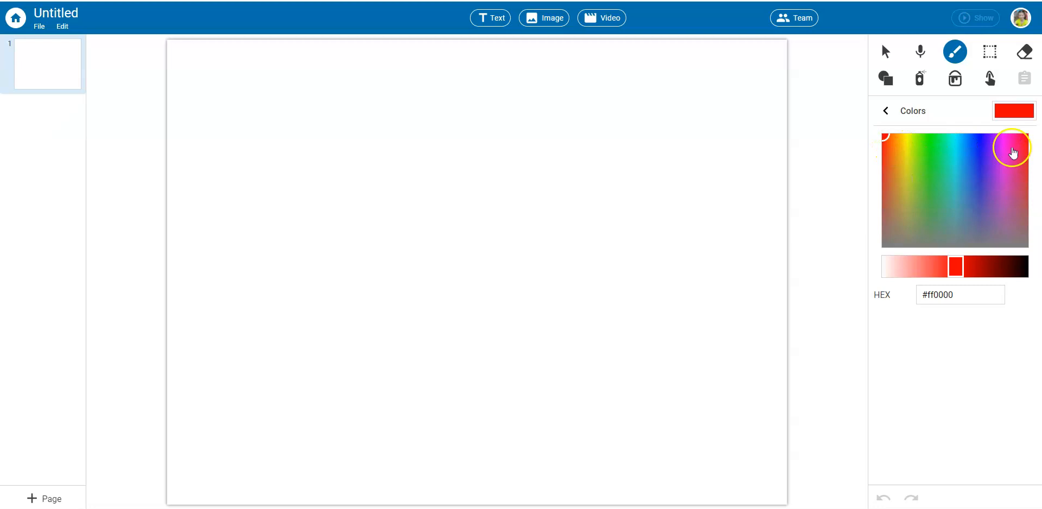
click(884, 111)
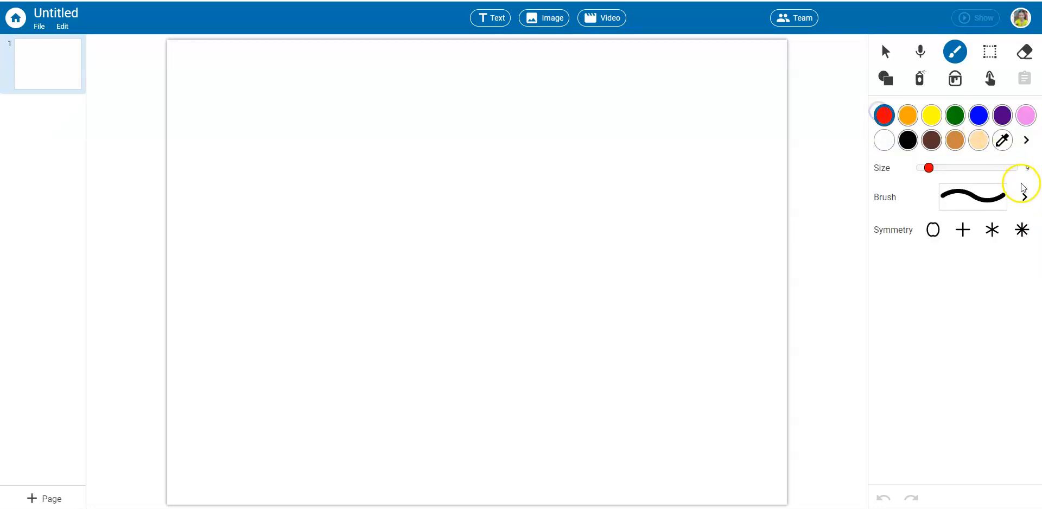
click(1023, 196)
click(942, 122)
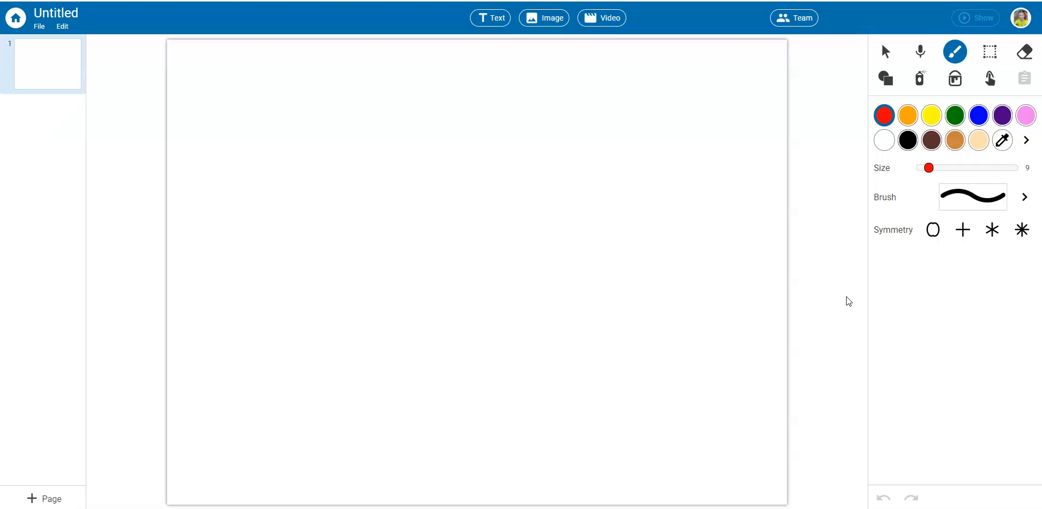
Paint a thin green line across the lower part of the page, and cover it with an edge-to-edge band at brush size 84.
click(412, 15)
click(958, 119)
mouse_move(716, 394)
mouse_down()
mouse_move(641, 384)
mouse_move(233, 381)
mouse_up()
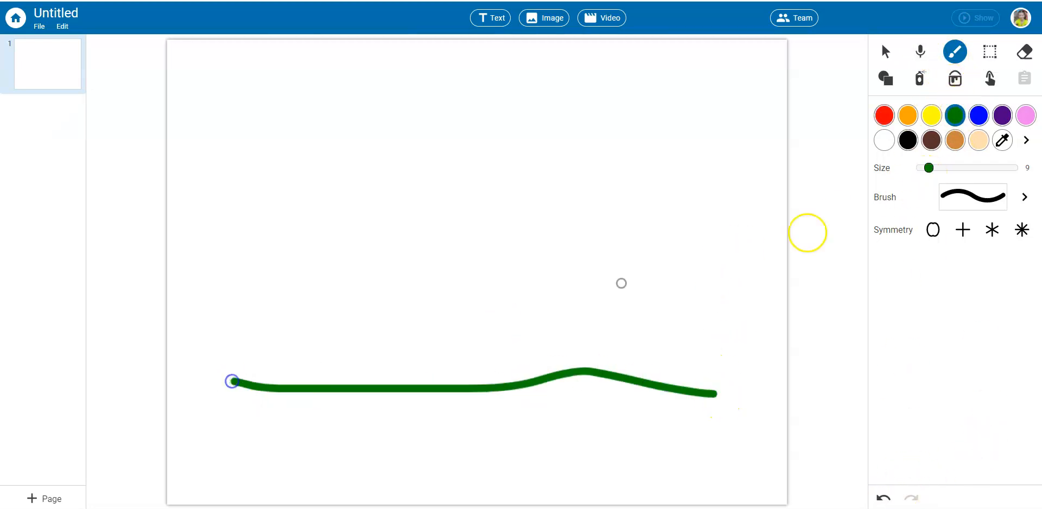
drag(928, 168, 995, 167)
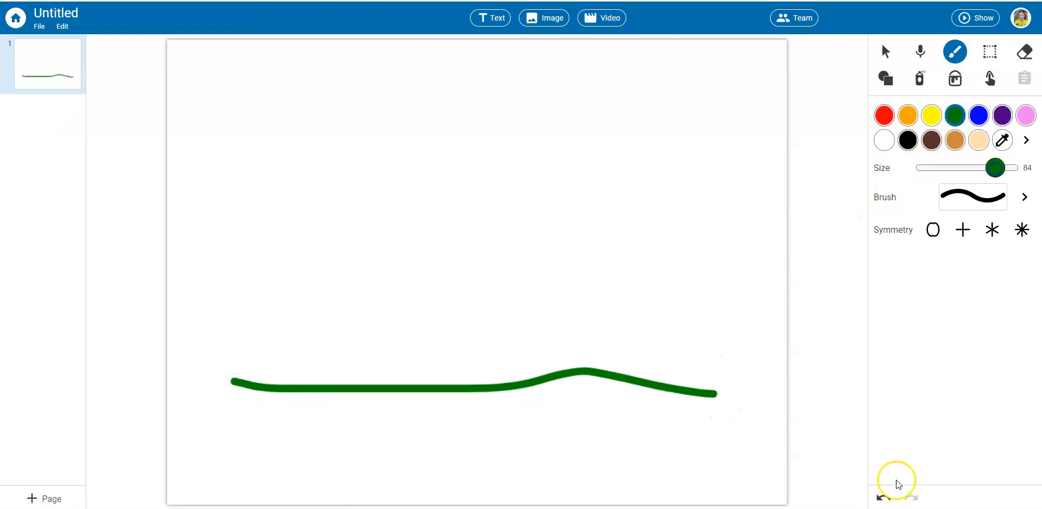
mouse_move(783, 386)
mouse_down()
mouse_move(620, 372)
mouse_move(347, 383)
mouse_move(158, 347)
mouse_up()
Fill the area below the painted band with solid green and the area above it with solid blue.
click(991, 114)
click(953, 81)
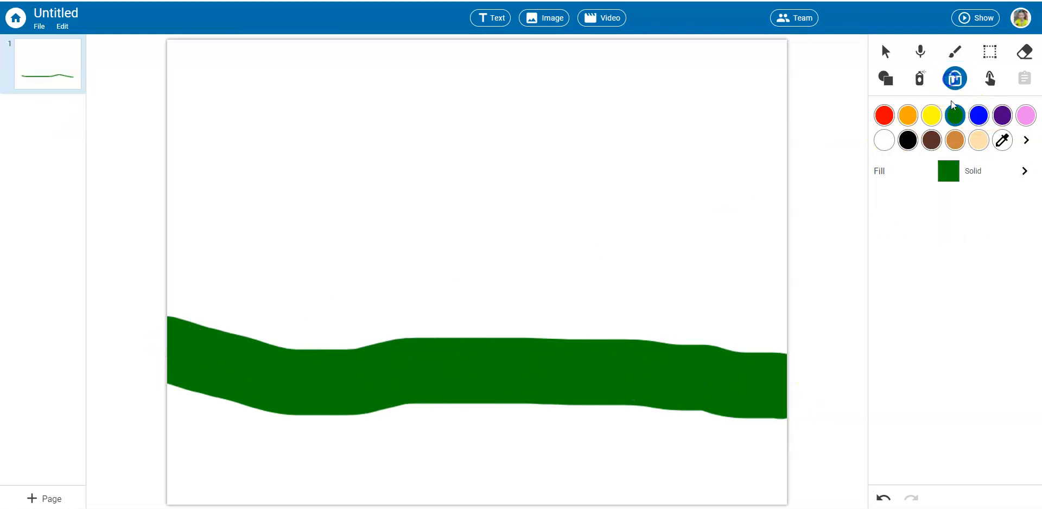
click(651, 451)
click(980, 116)
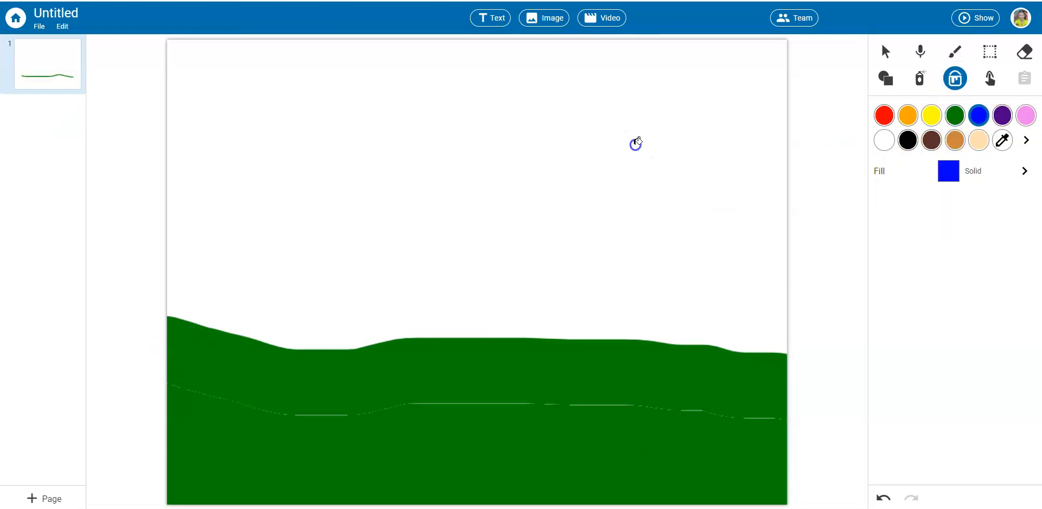
click(635, 144)
Paint a light brown tree trunk at brush size 58, from the green ground up to the page's upper edge.
click(955, 141)
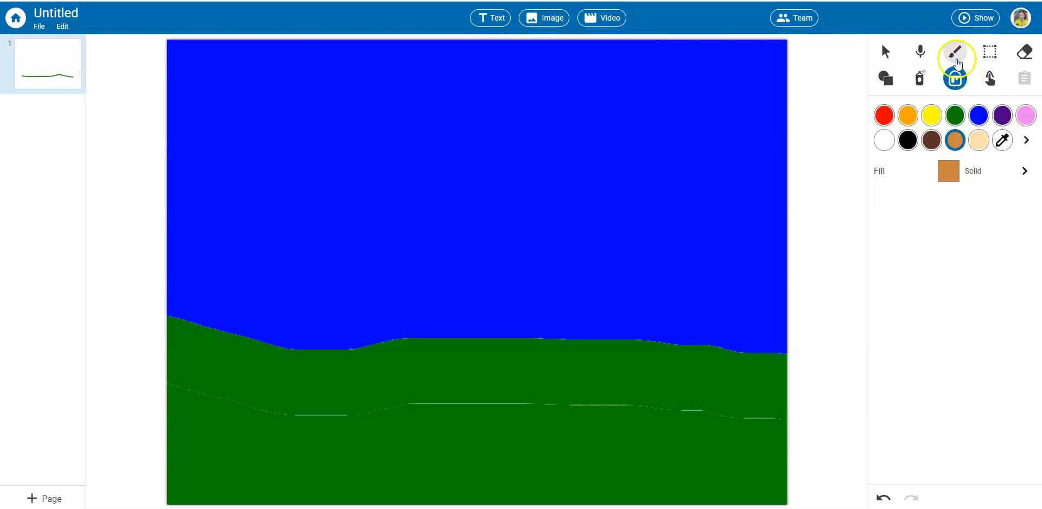
click(955, 51)
drag(991, 169, 973, 168)
mouse_move(658, 390)
mouse_down()
mouse_move(619, 134)
mouse_move(632, 32)
mouse_up()
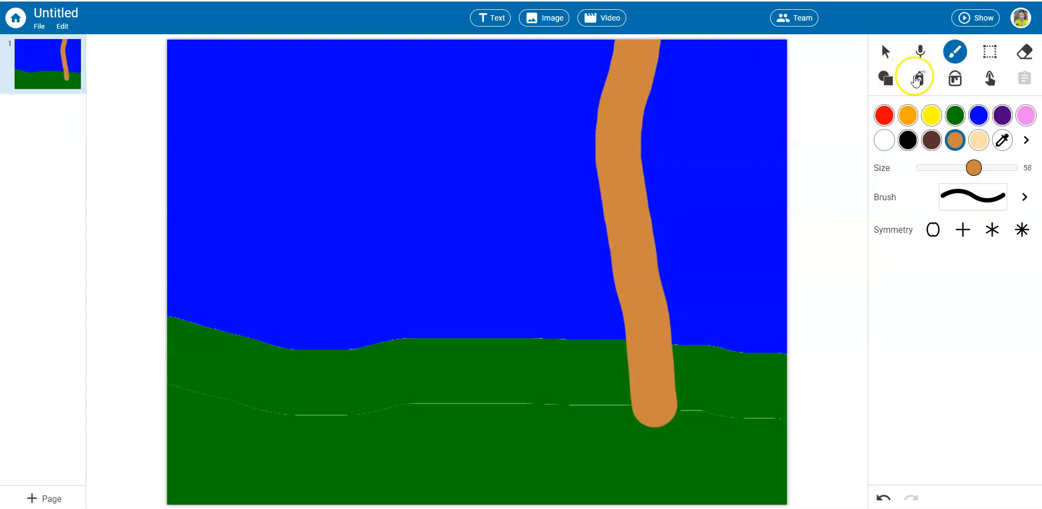
Examine the available spray styles and the Paint tool's brush styles.
click(922, 80)
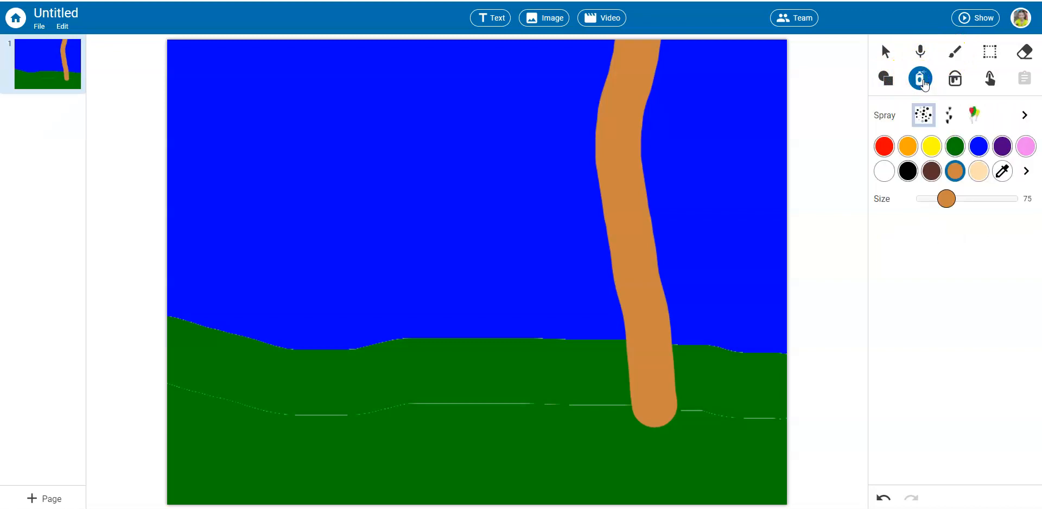
click(1022, 118)
click(953, 53)
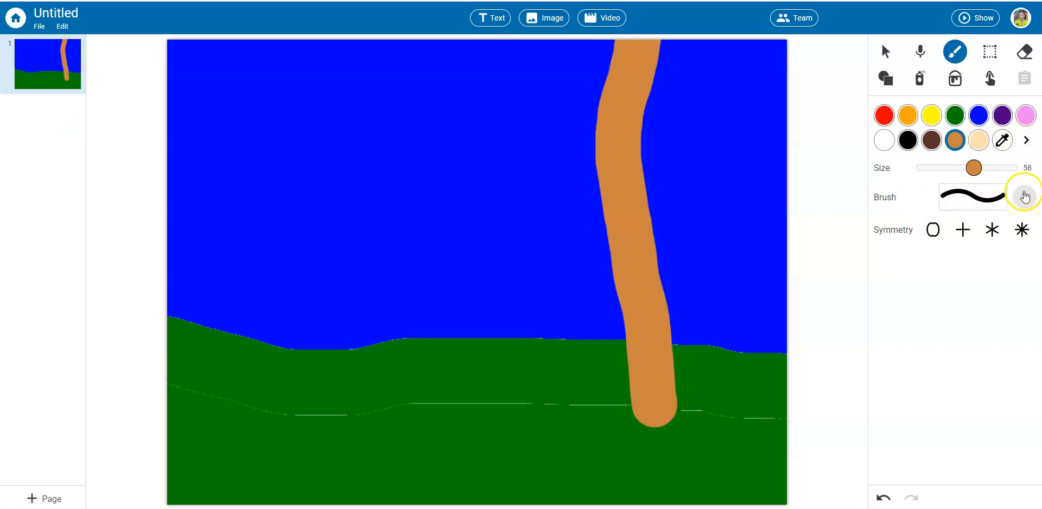
click(1025, 197)
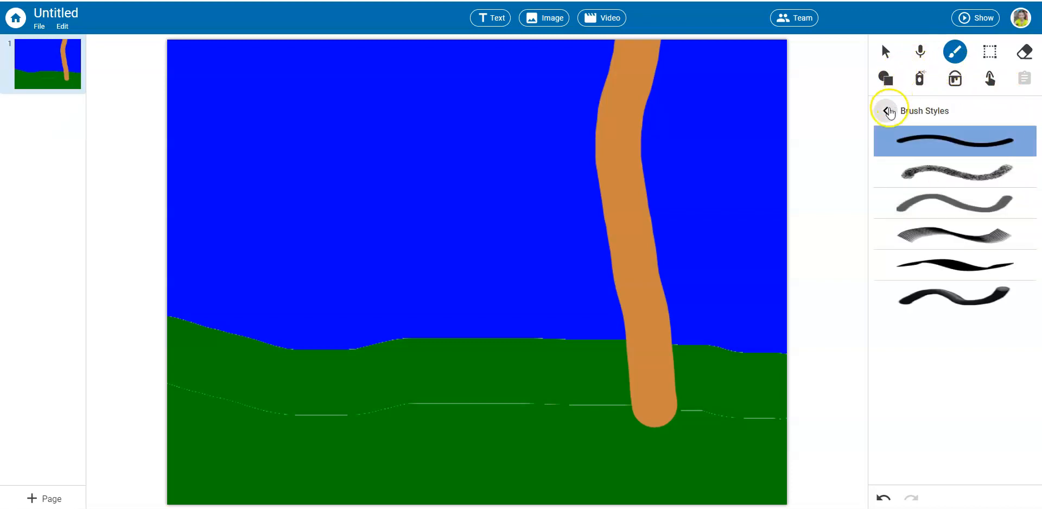
click(885, 111)
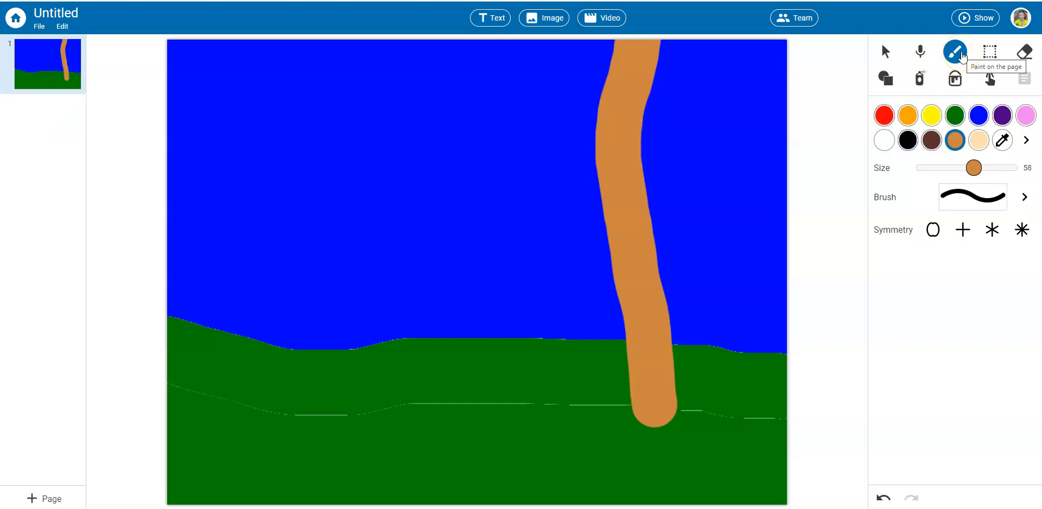
Spray multicolored maple leaves from the nature stamps over the upper part of the tree trunk.
click(919, 78)
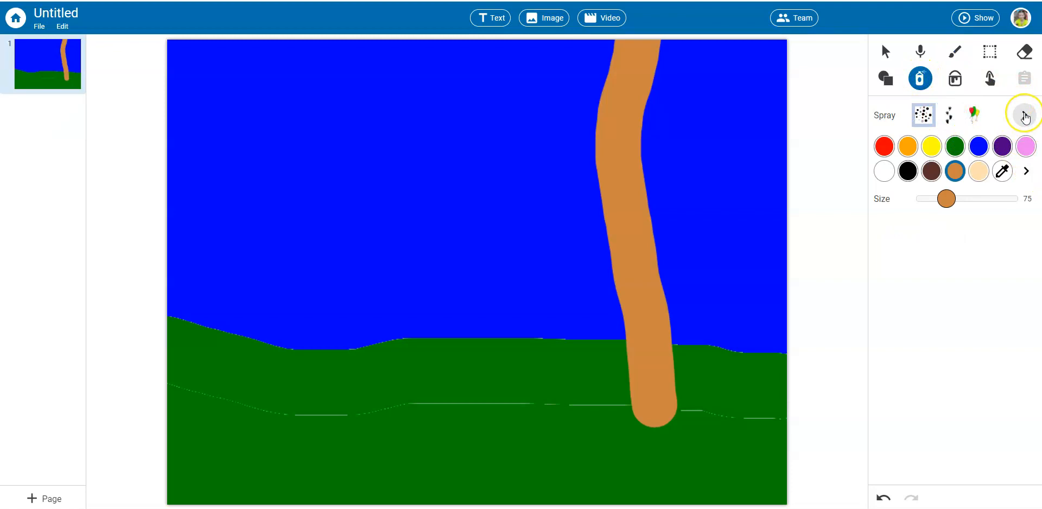
click(1024, 116)
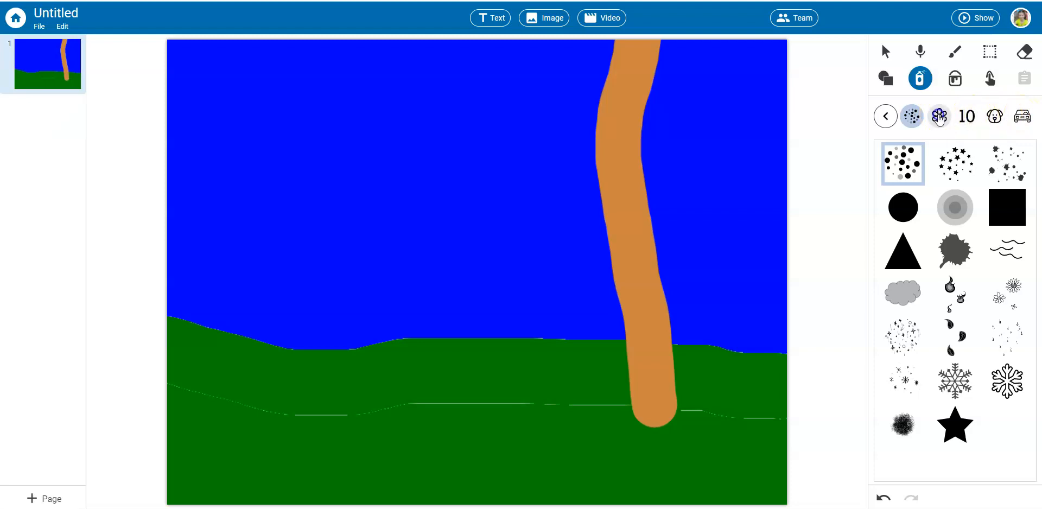
click(939, 116)
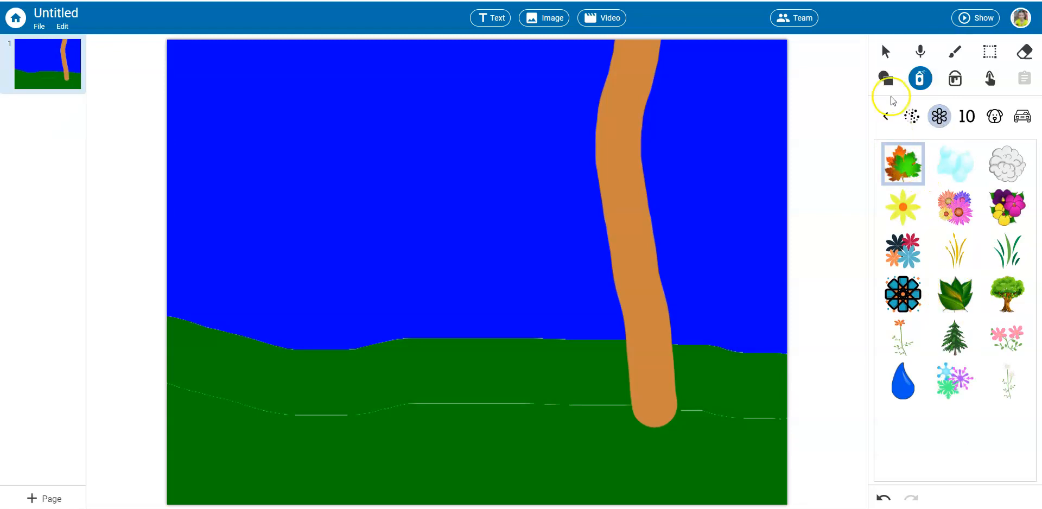
click(888, 120)
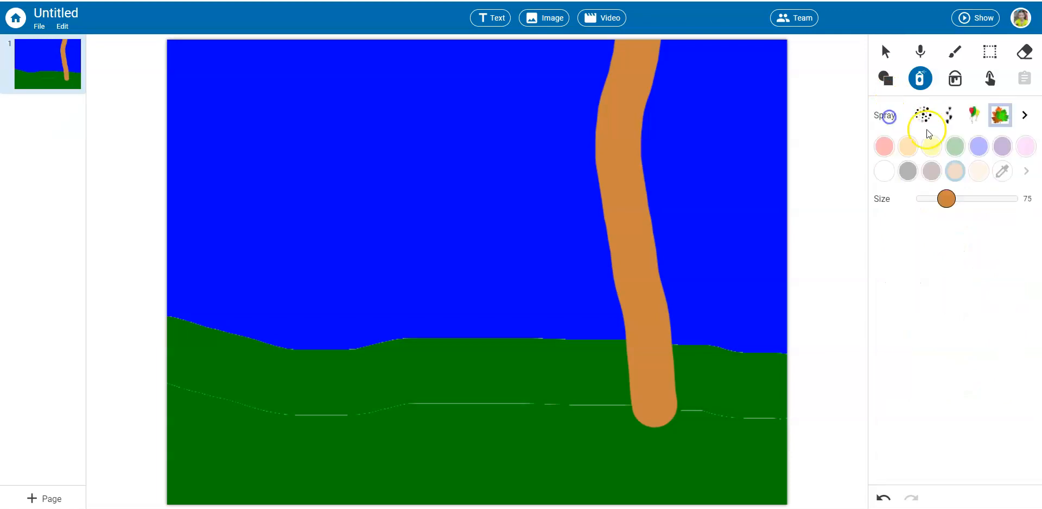
drag(944, 199, 941, 198)
click(635, 153)
mouse_move(635, 153)
mouse_down()
mouse_move(601, 109)
mouse_move(607, 141)
mouse_up()
Increase the spray size to 137 and spray a full crown of multicolored maple leaves over the upper tree trunk.
drag(940, 198, 995, 209)
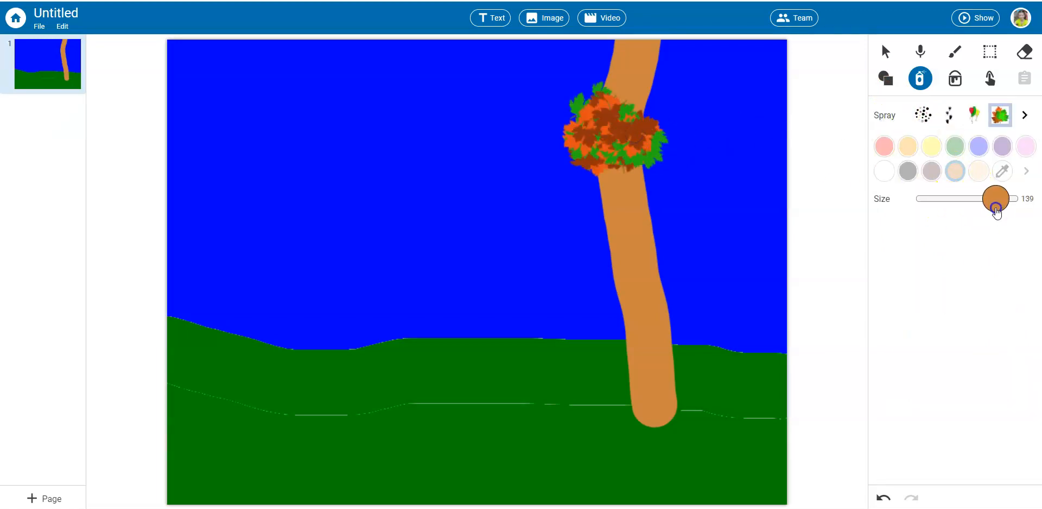
mouse_move(692, 199)
mouse_down()
mouse_move(588, 174)
mouse_move(640, 106)
mouse_move(634, 177)
mouse_move(562, 100)
mouse_move(643, 69)
mouse_move(660, 189)
mouse_move(563, 186)
mouse_move(614, 59)
mouse_move(677, 139)
mouse_move(614, 195)
mouse_move(584, 189)
mouse_up()
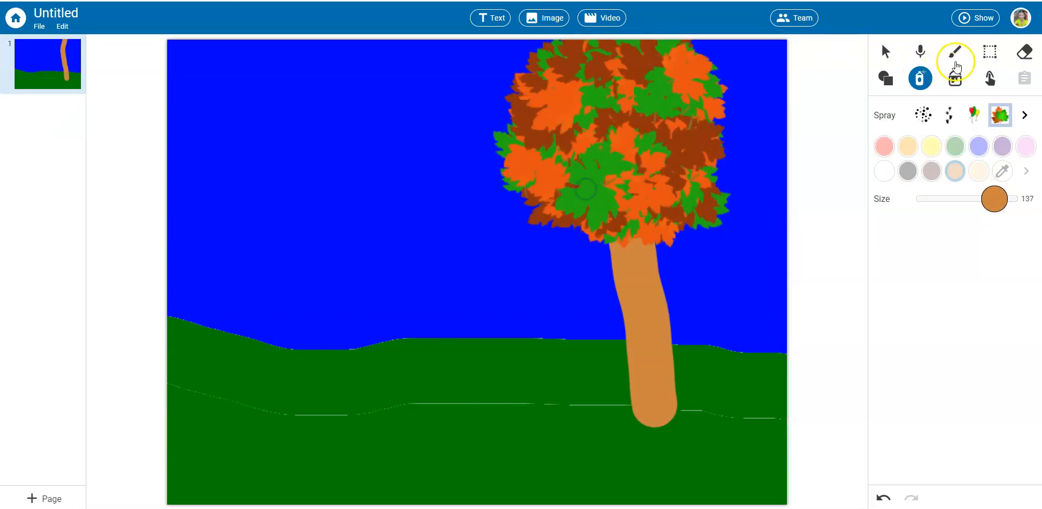
click(884, 79)
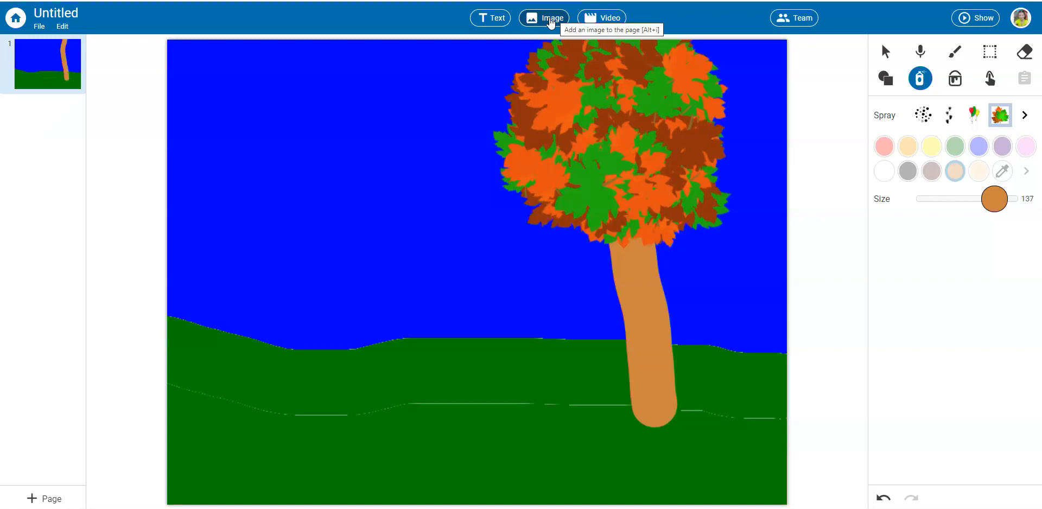
Examine the image library's Pics4Learning photo categories and its sticker categories.
click(551, 20)
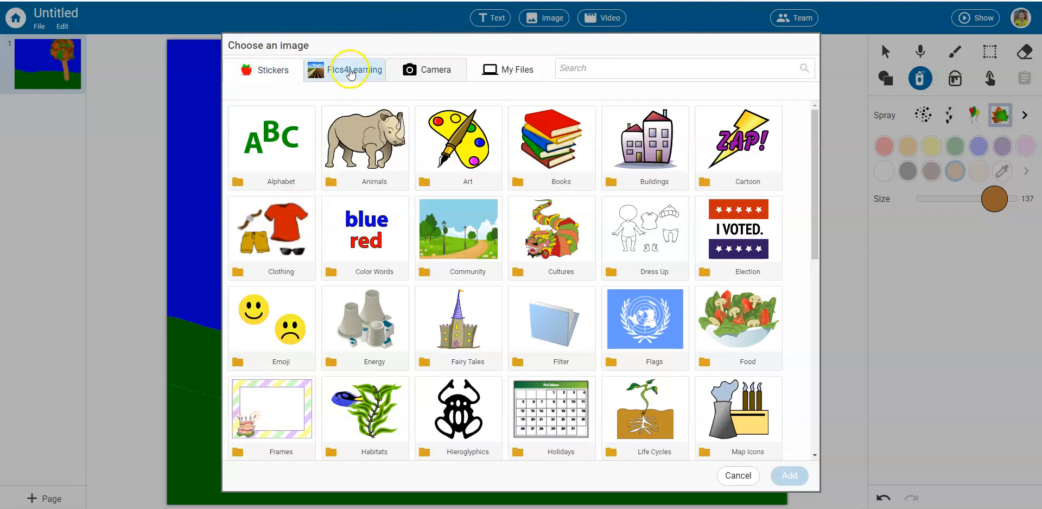
click(350, 73)
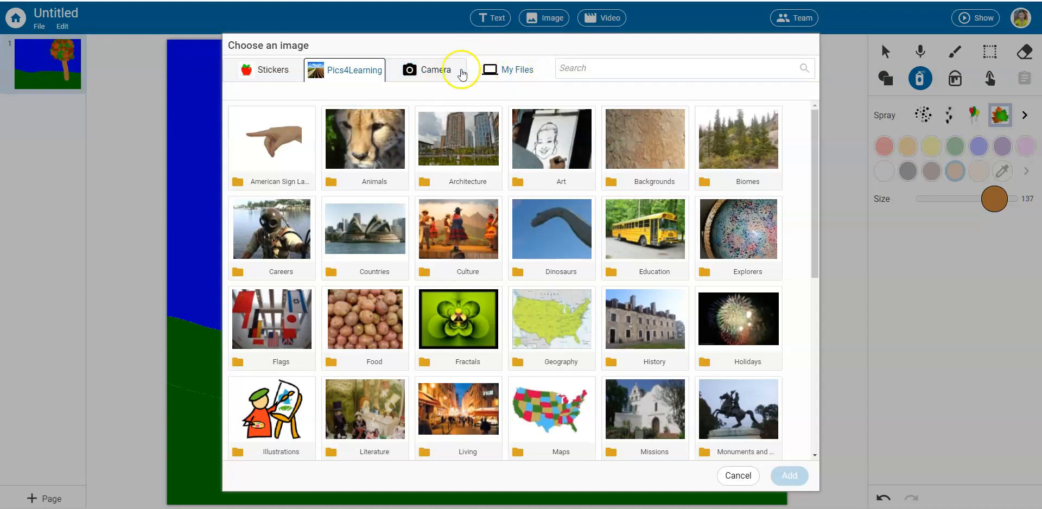
click(255, 69)
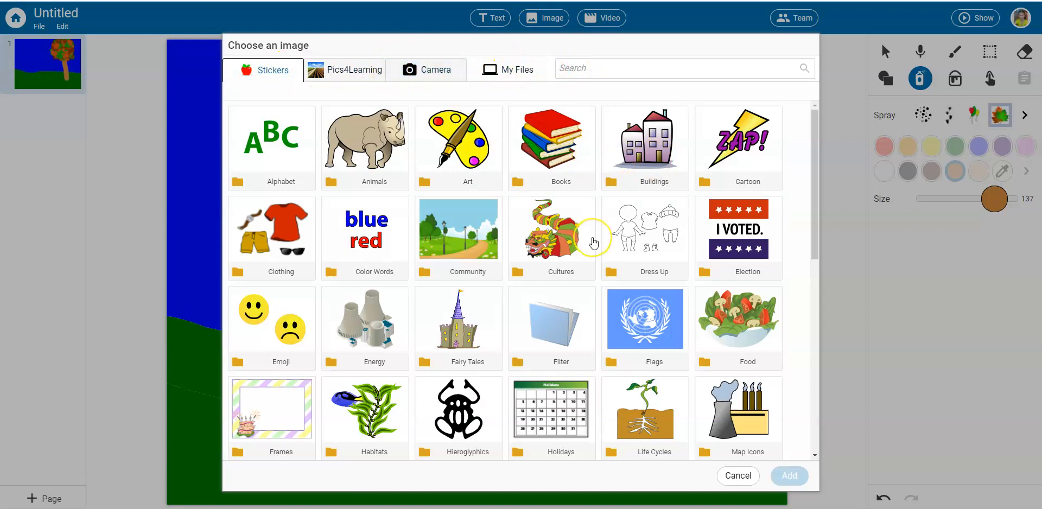
scroll(594, 240, down, 8)
scroll(594, 244, up, 6)
scroll(593, 242, up, 2)
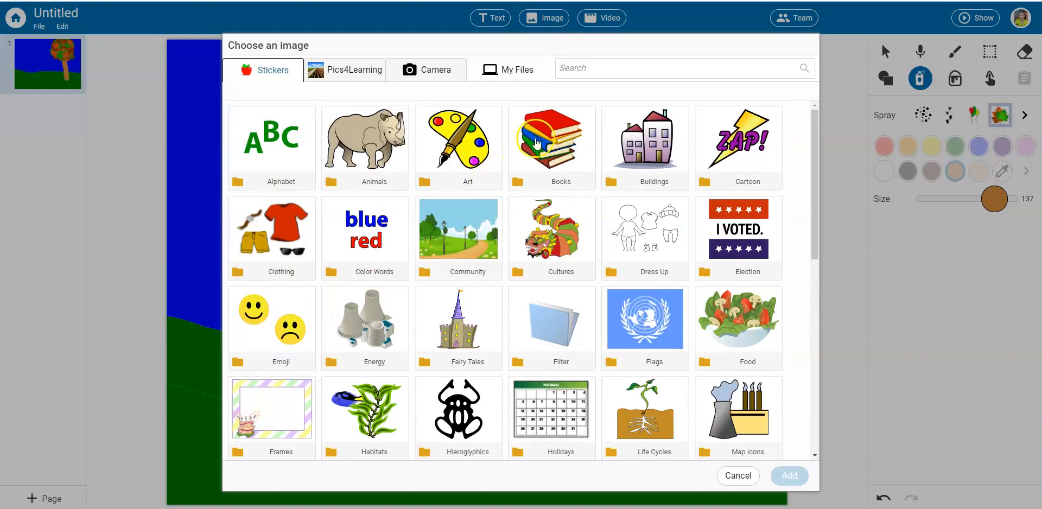
click(525, 165)
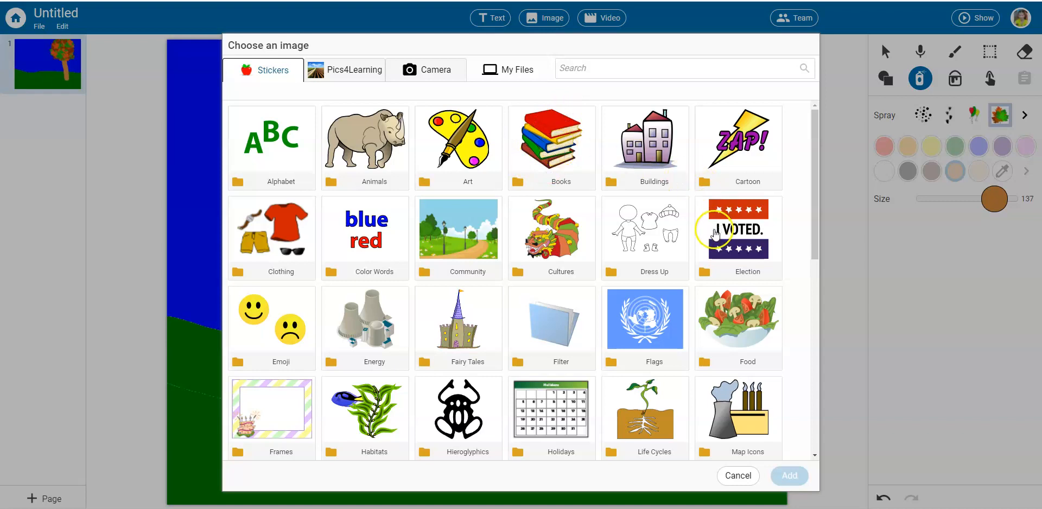
scroll(643, 326, down, 1)
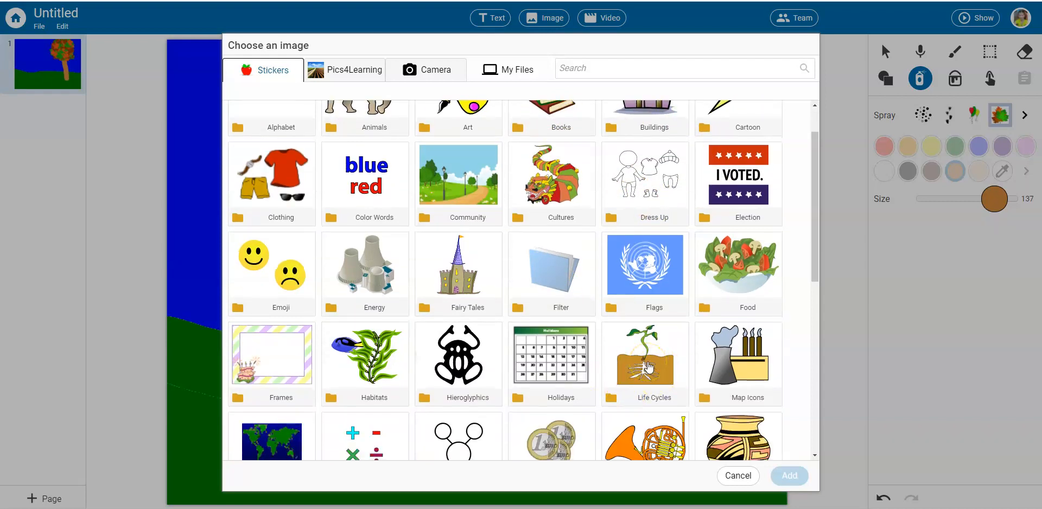
scroll(647, 368, up, 1)
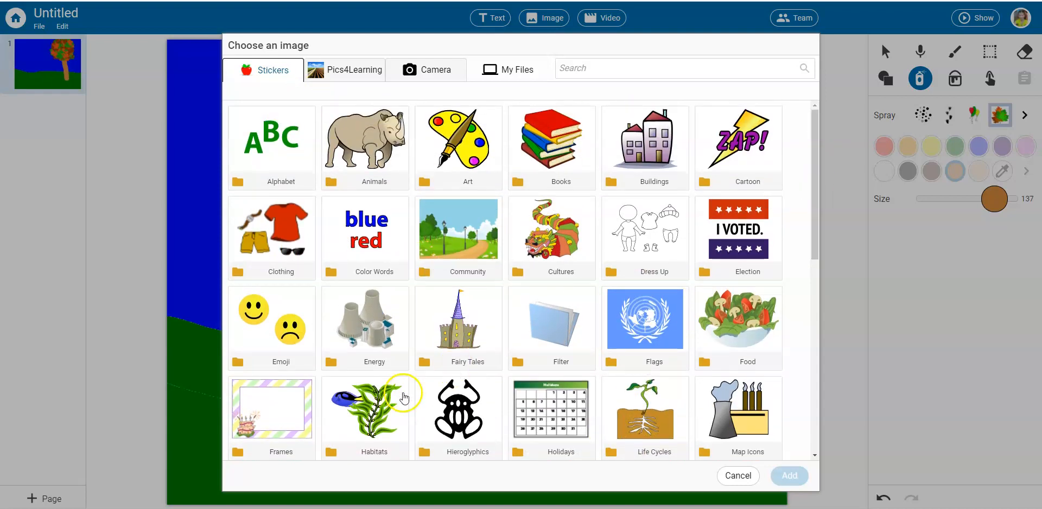
Search the image library for deer, add the antlered brown Deer sticker, and place it smaller beside the tree.
click(596, 69)
text(deer)
key(Return)
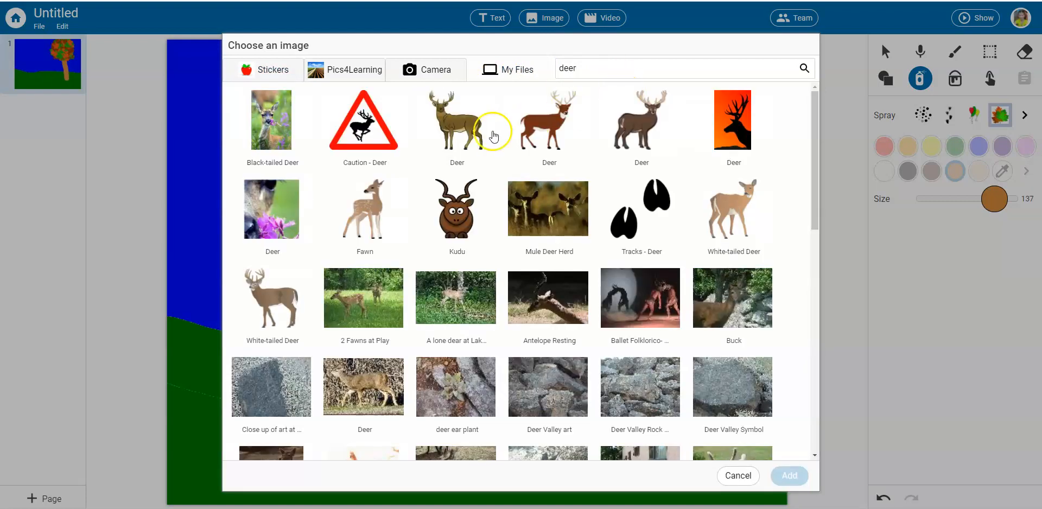
click(492, 135)
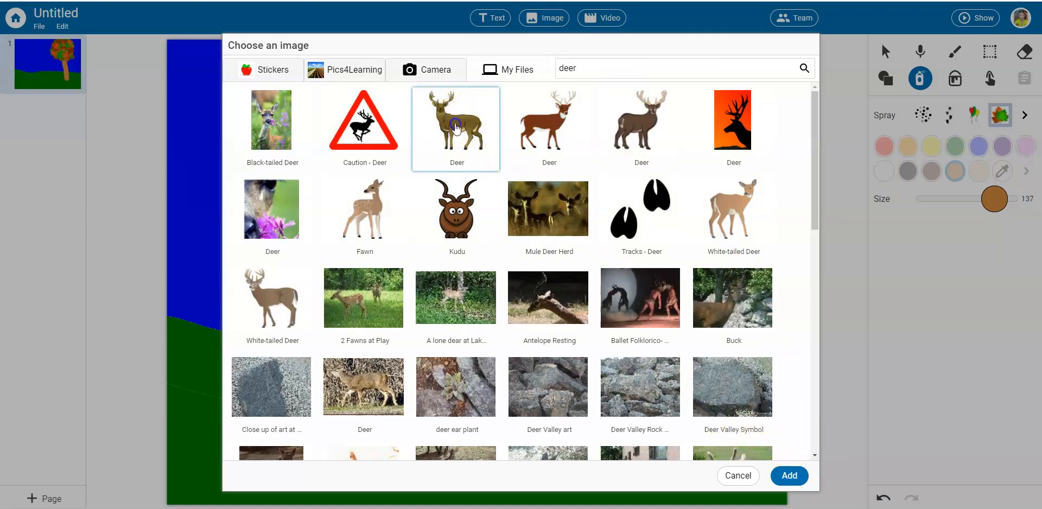
double_click(454, 121)
drag(556, 173, 537, 195)
drag(467, 281, 403, 257)
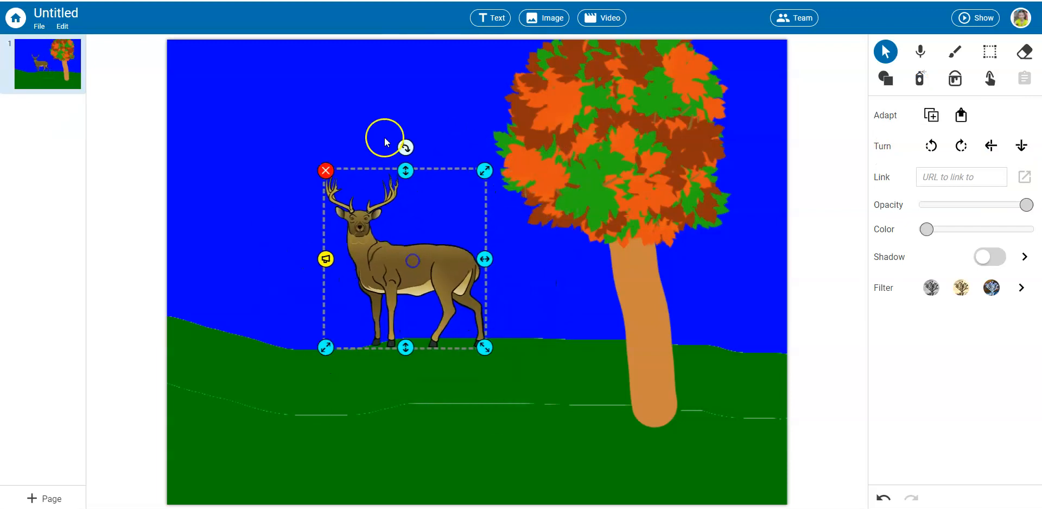
Tilt the deer slightly counterclockwise, shrink it a little, and move it so its feet stand on the green ground.
mouse_move(402, 142)
mouse_down()
mouse_move(359, 145)
mouse_move(406, 140)
mouse_move(400, 145)
mouse_up()
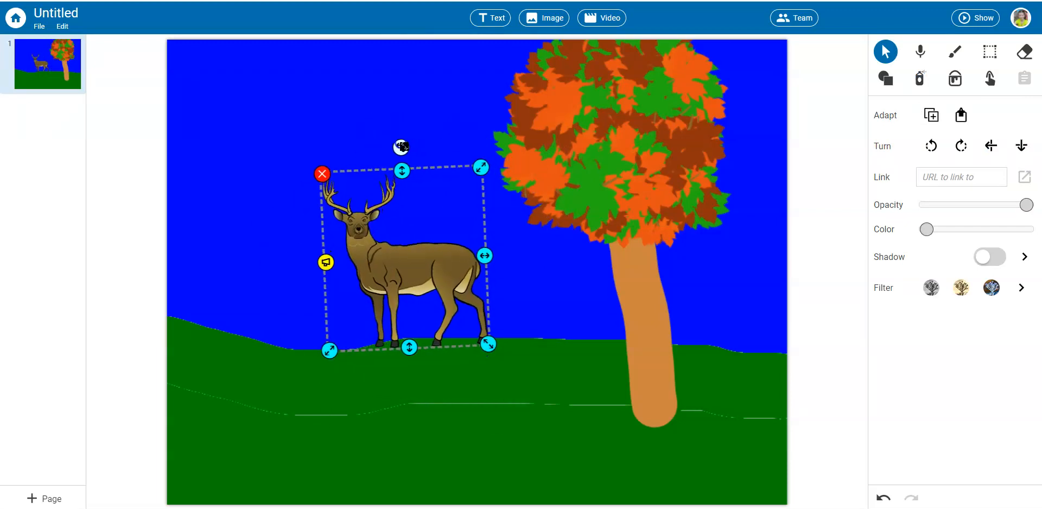
drag(481, 168, 476, 180)
drag(431, 272, 453, 295)
mouse_move(499, 193)
mouse_down()
mouse_move(509, 181)
mouse_move(494, 198)
mouse_up()
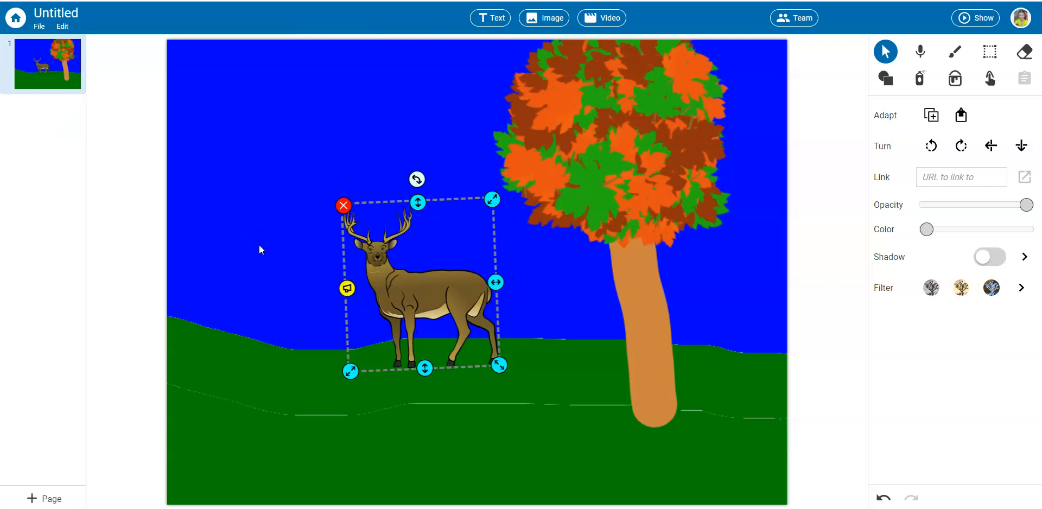
click(461, 170)
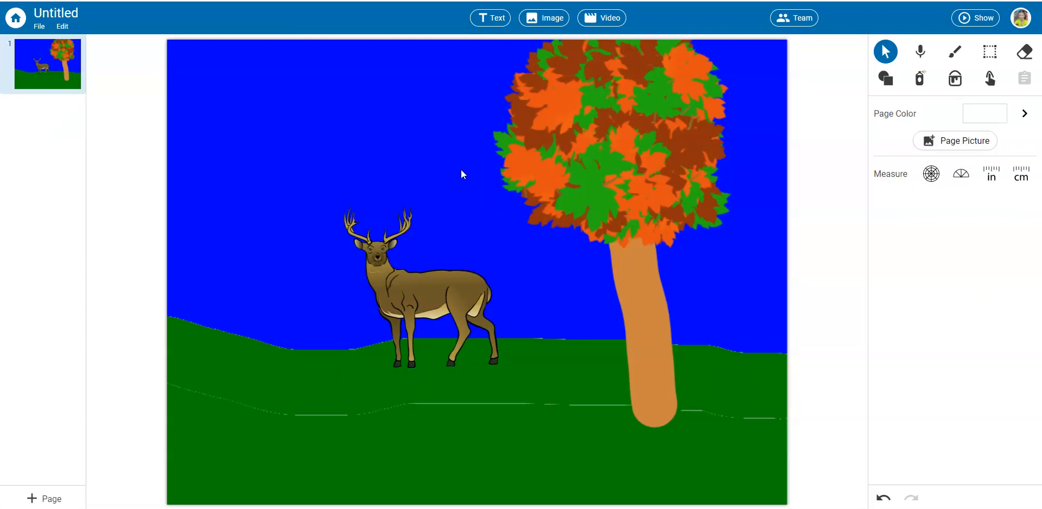
Add text above the deer reading "Hello. My name is", followed by the deer's first name and "and I am a deer.".
click(490, 21)
drag(507, 283, 337, 124)
click(337, 124)
text(Hello. Mu)
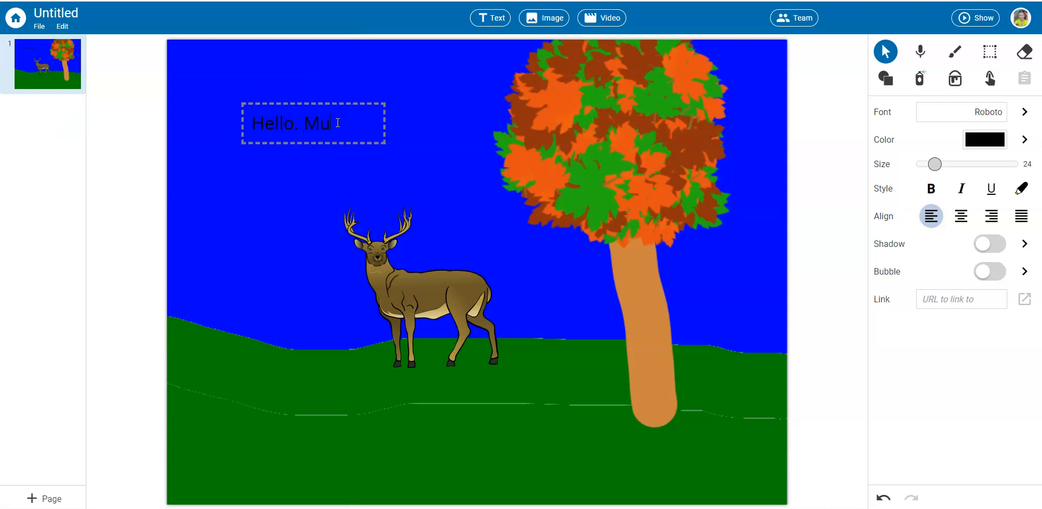
key(BackSpace)
text(y name is Steve and I am a)
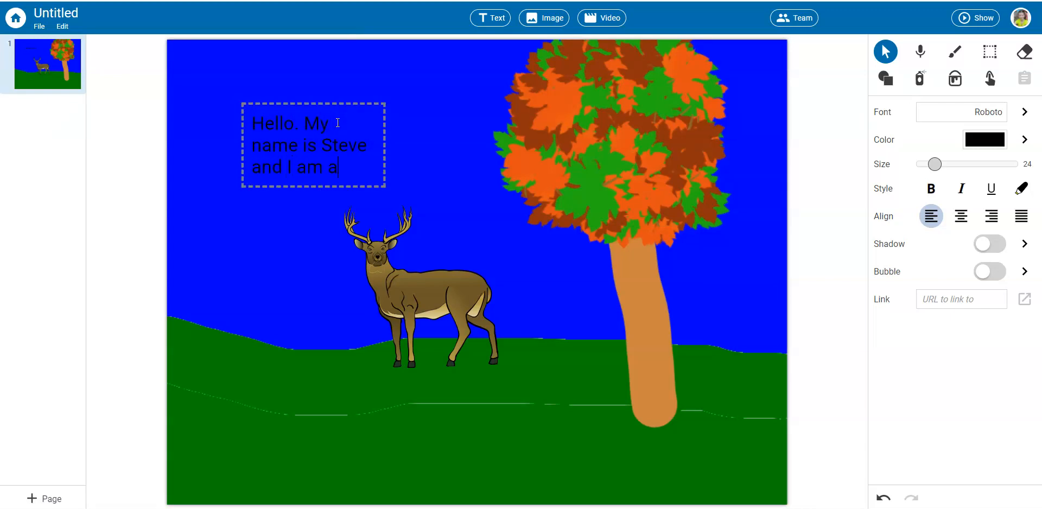
text( deer.)
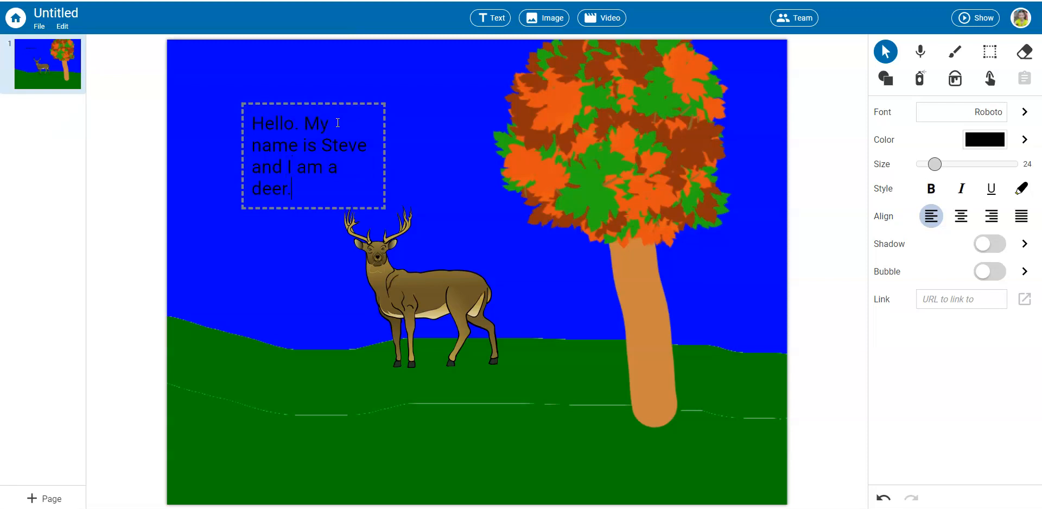
click(424, 194)
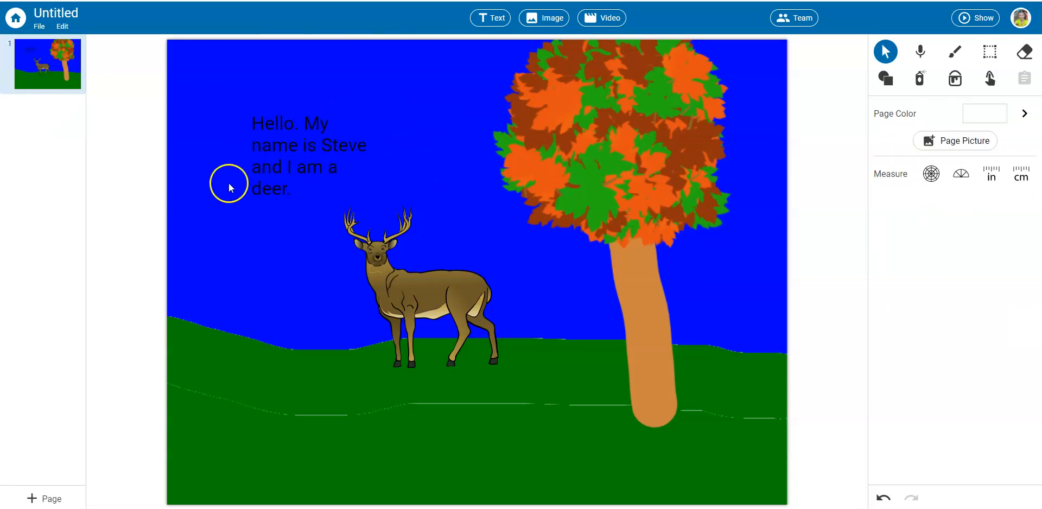
Compare the editing options offered for the greeting text, the deer image, and the page itself.
click(291, 186)
click(295, 187)
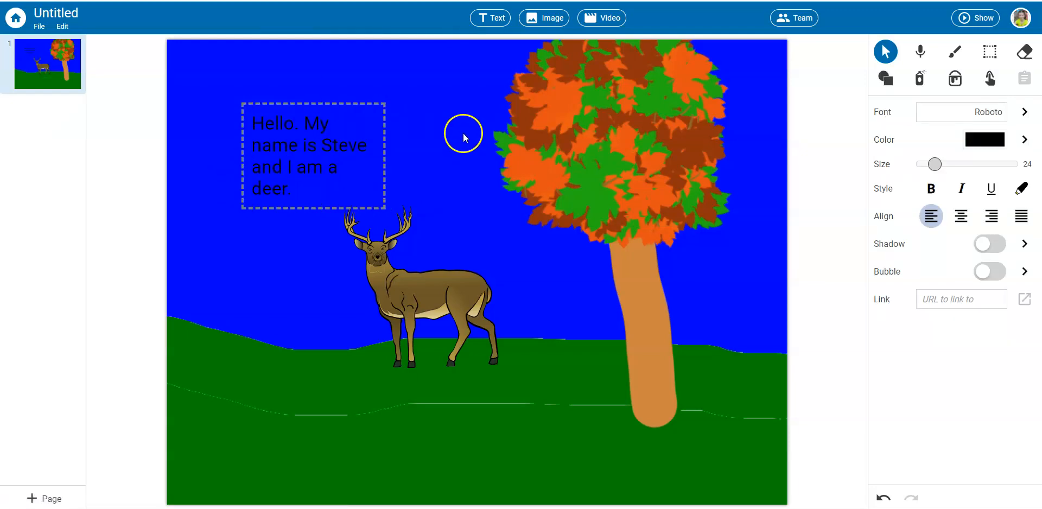
click(475, 107)
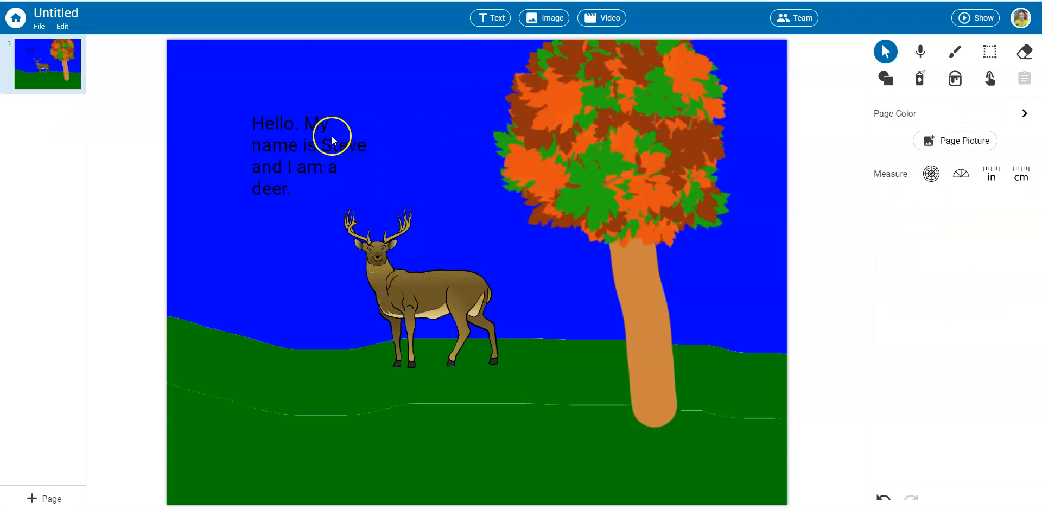
click(288, 148)
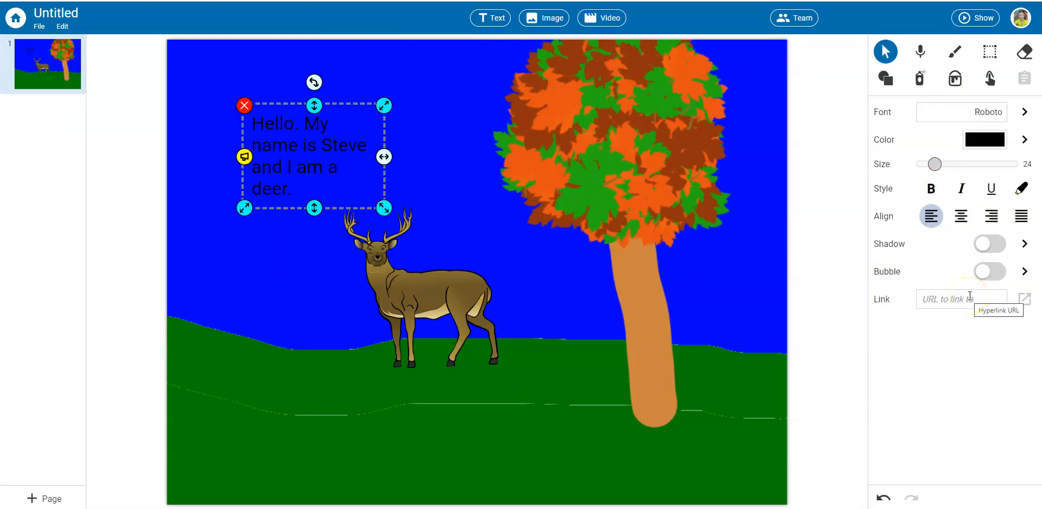
click(434, 292)
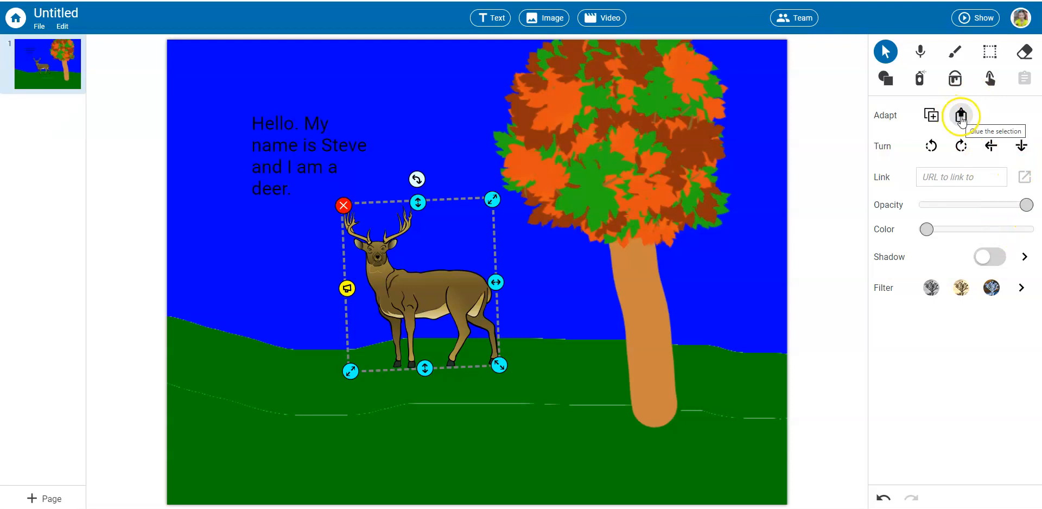
click(429, 101)
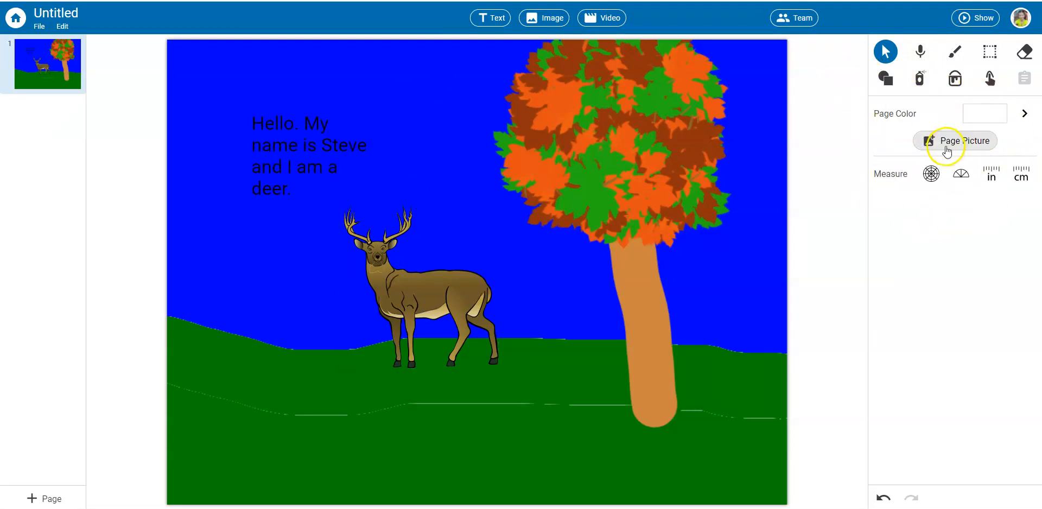
Turn on the speech bubble for the greeting text, review the bubble styles, and center the text.
click(288, 133)
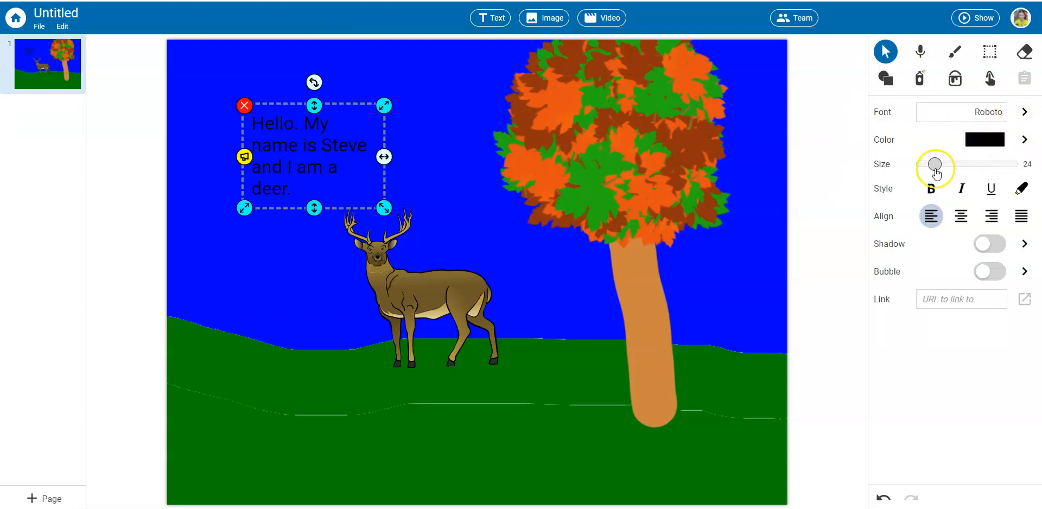
click(1001, 276)
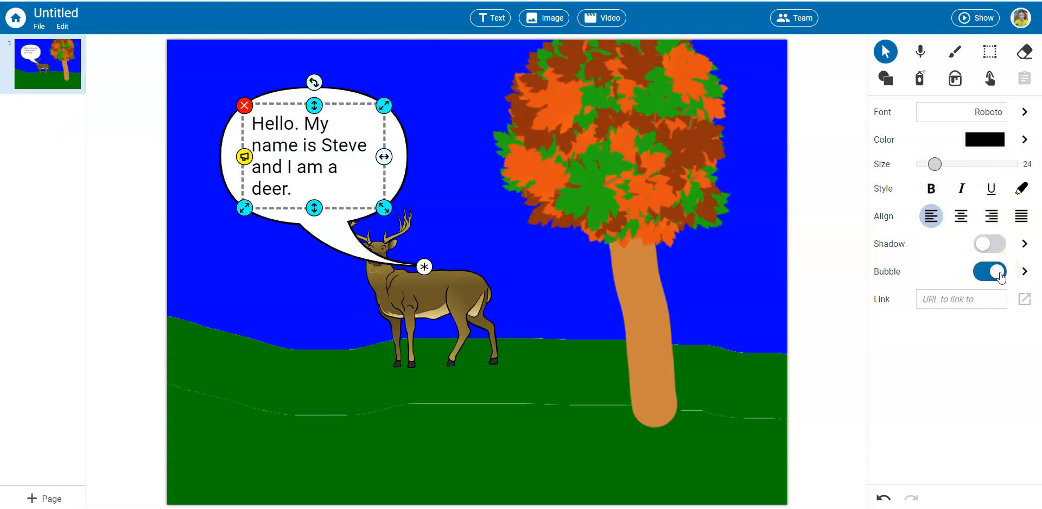
click(1024, 271)
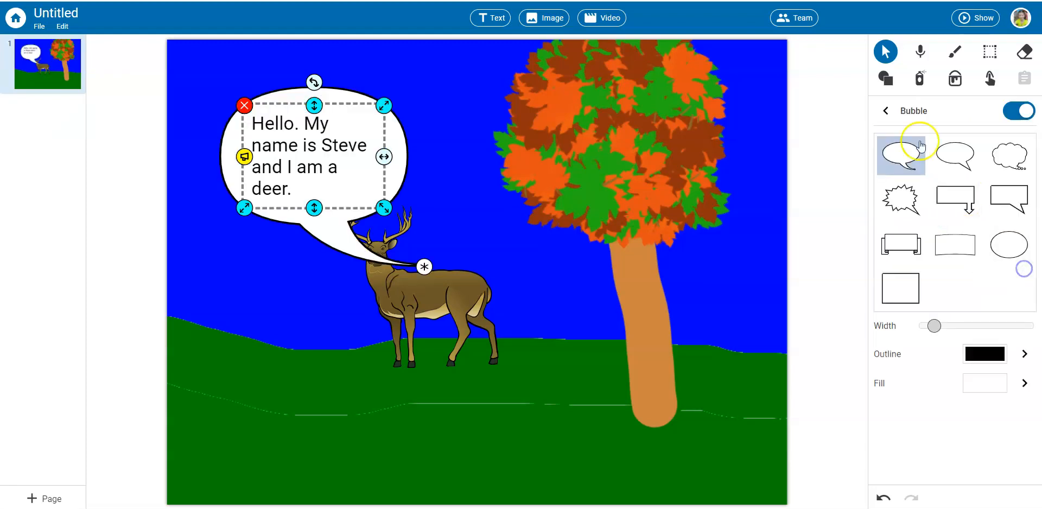
click(886, 111)
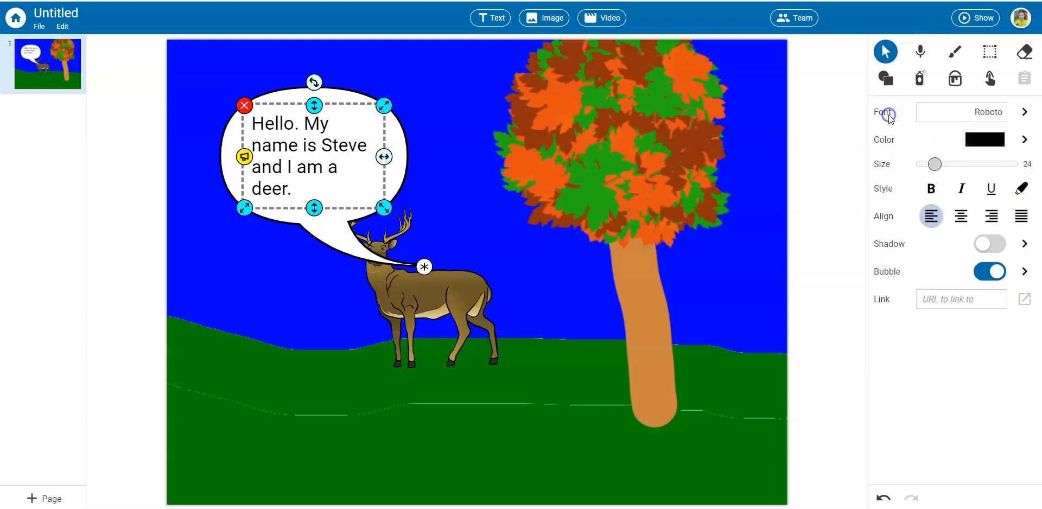
click(961, 216)
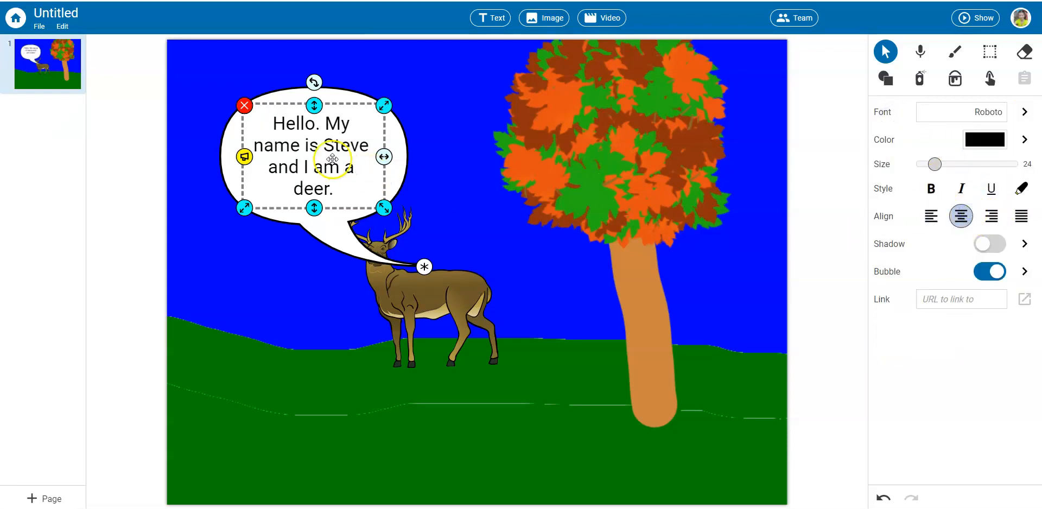
Move the speech bubble clear of the deer and aim its tail at the deer's mouth.
click(430, 179)
click(326, 160)
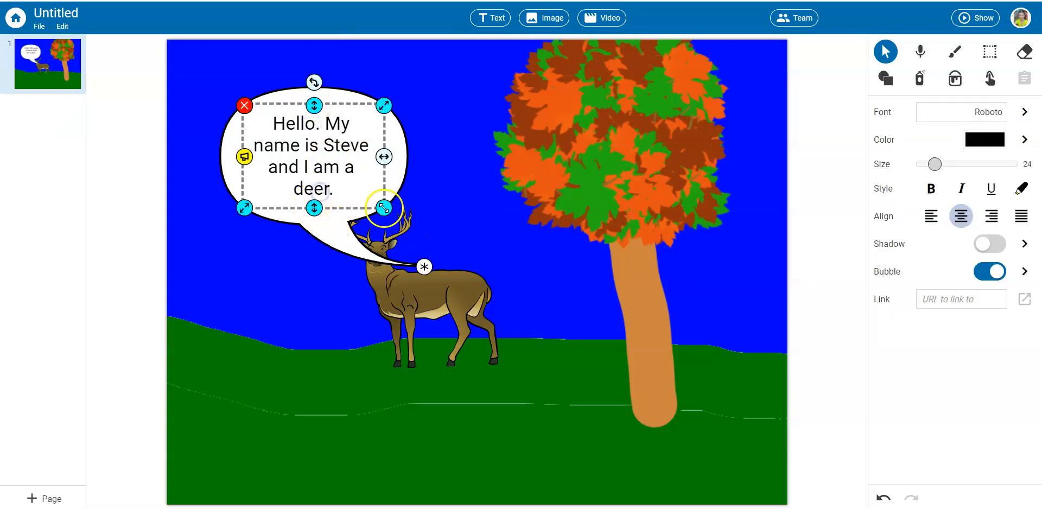
drag(354, 159, 311, 168)
drag(380, 276, 361, 264)
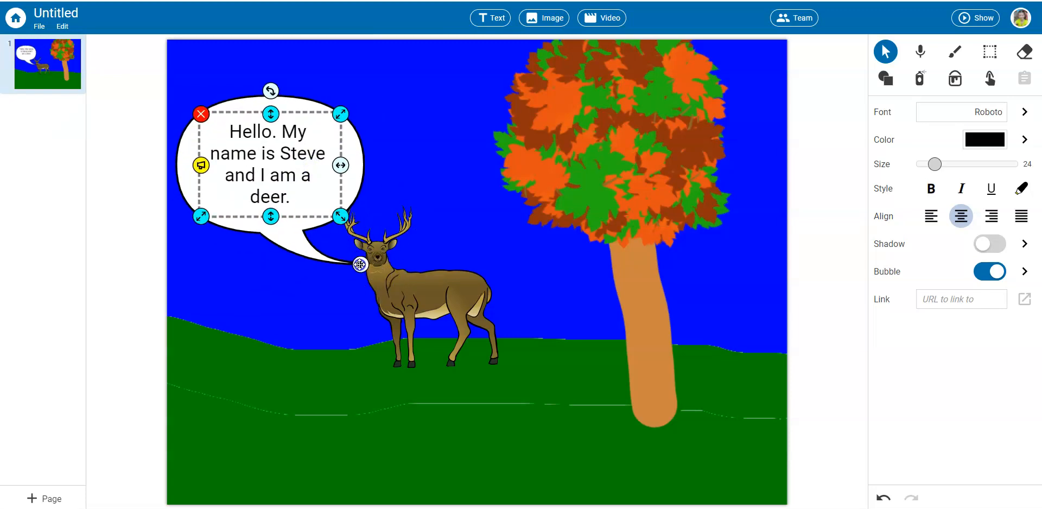
click(463, 158)
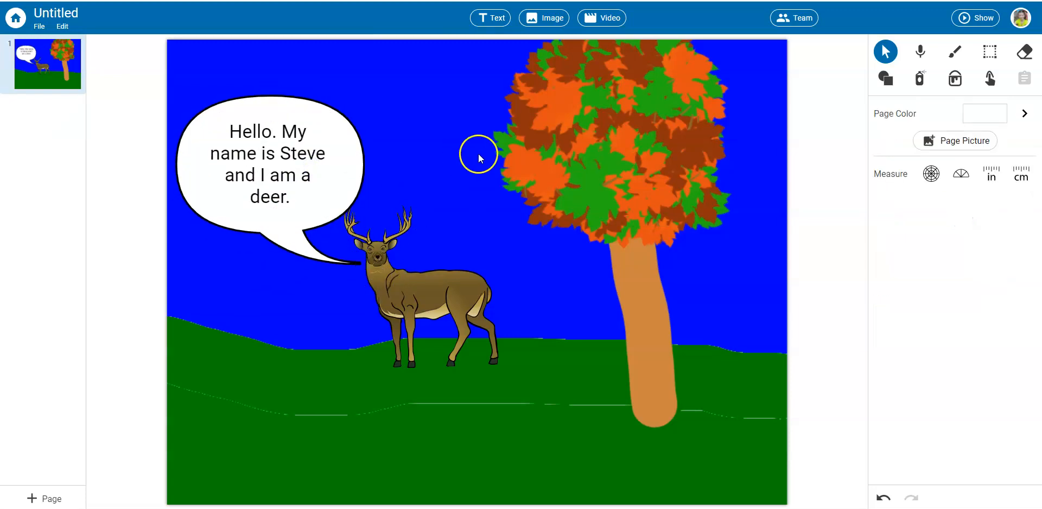
Add a second blank page to the project and open it.
click(34, 497)
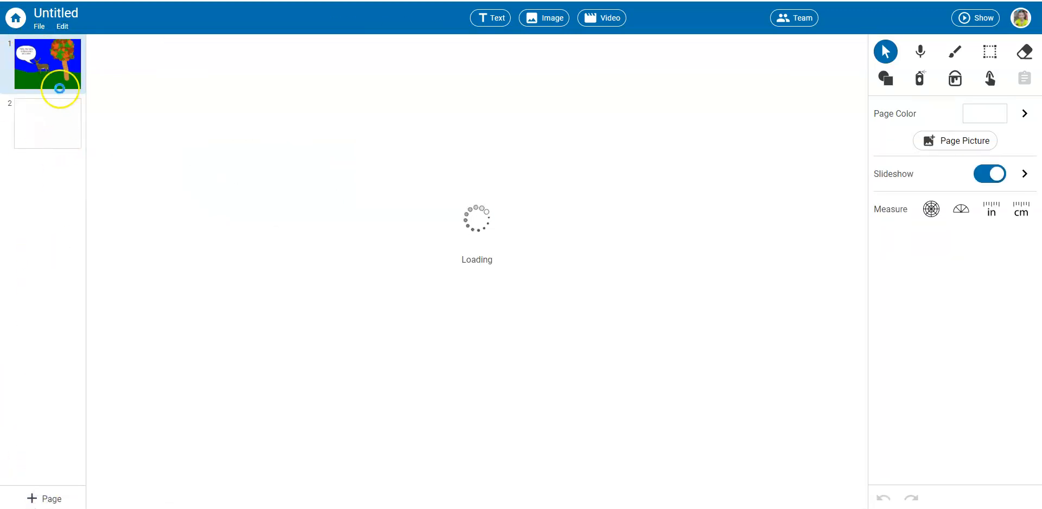
click(60, 127)
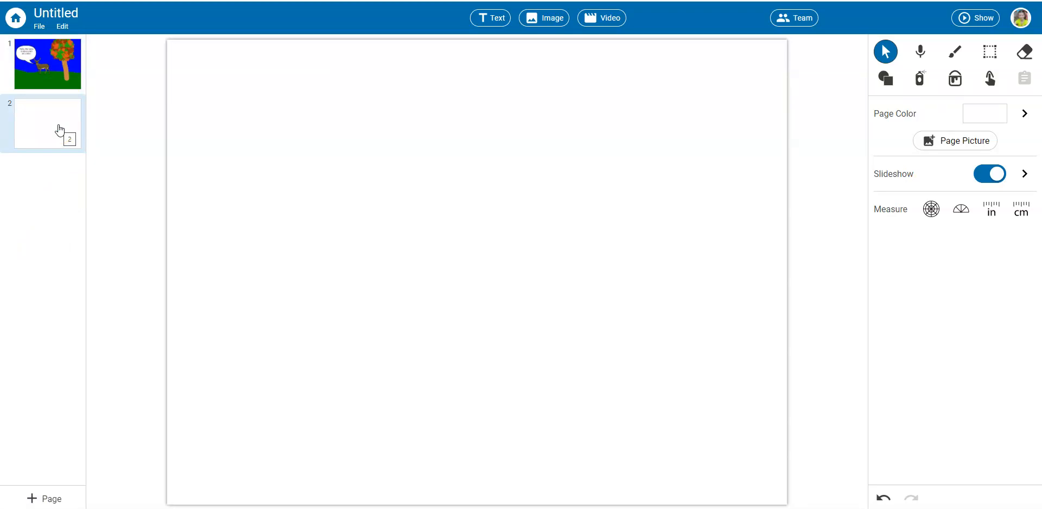
Return to the first page with the deer scene and open its voice recording options.
click(58, 56)
click(40, 59)
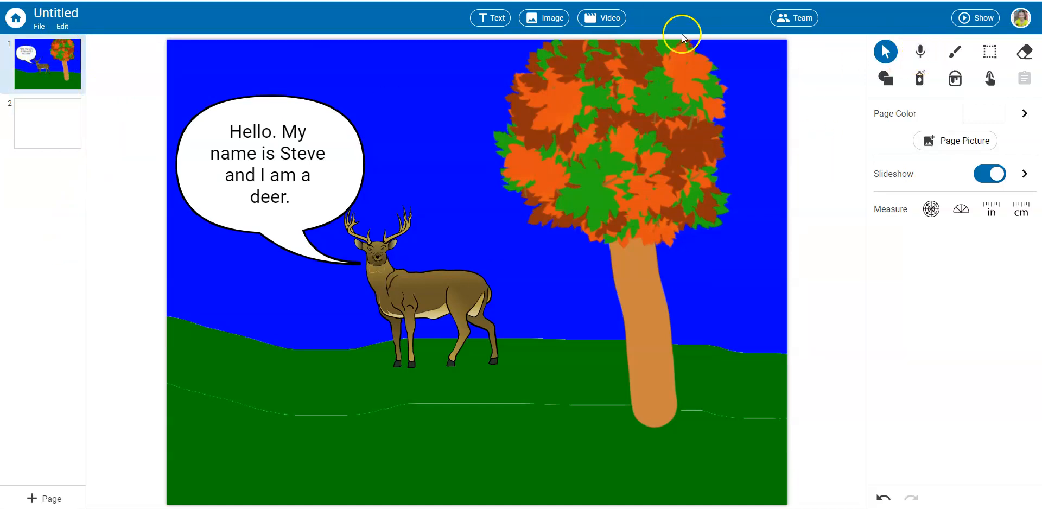
click(921, 49)
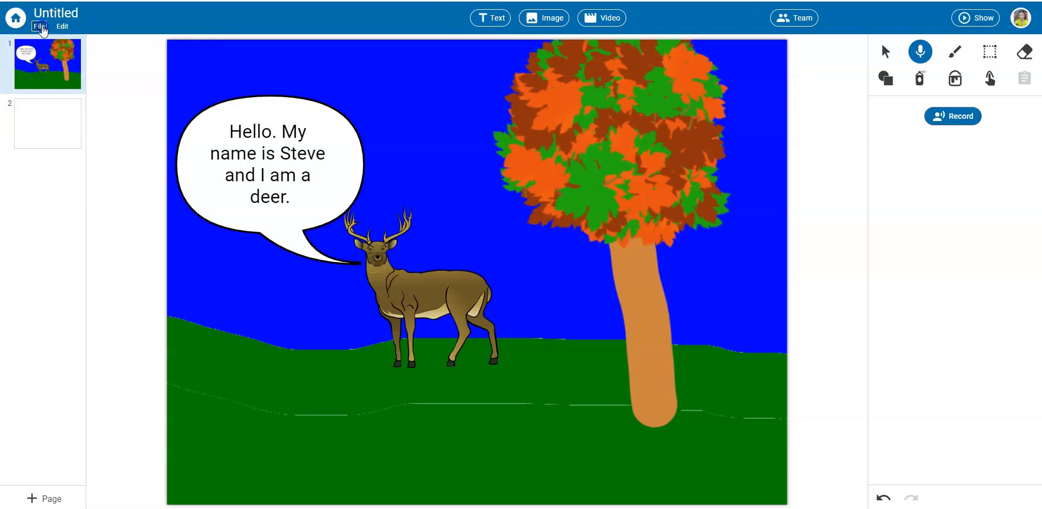
Review the project's file options and its link, Classroom and email sharing choices, then close the sharing settings.
click(39, 26)
click(71, 19)
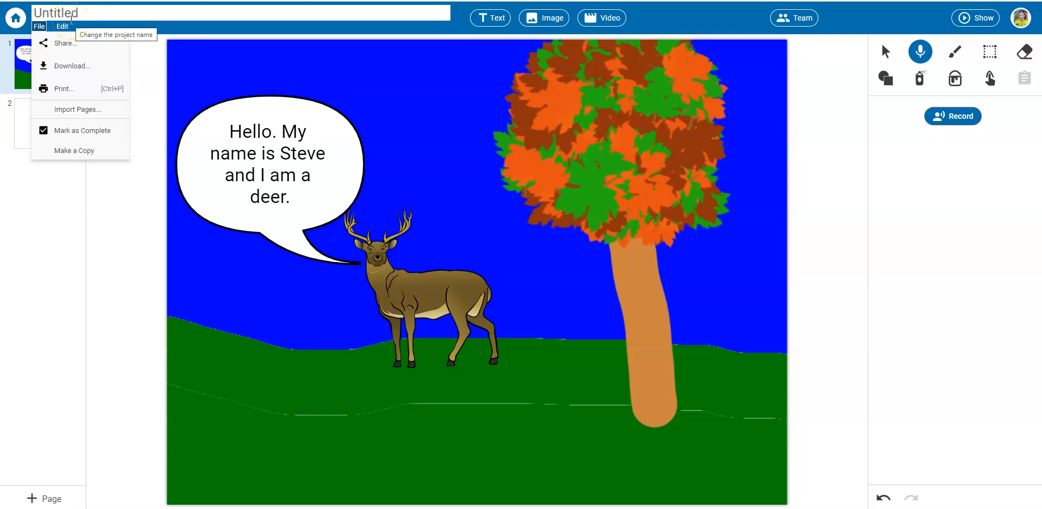
click(68, 45)
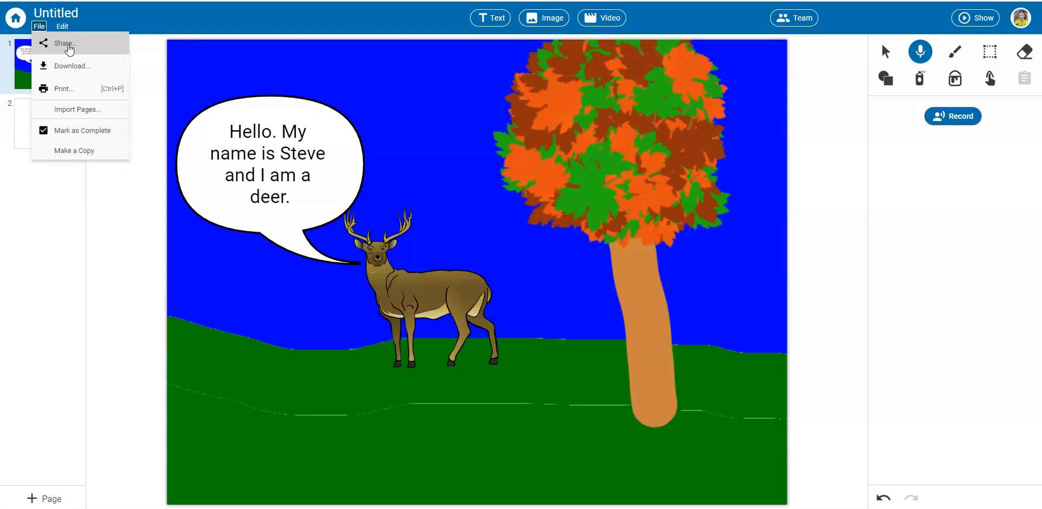
click(68, 47)
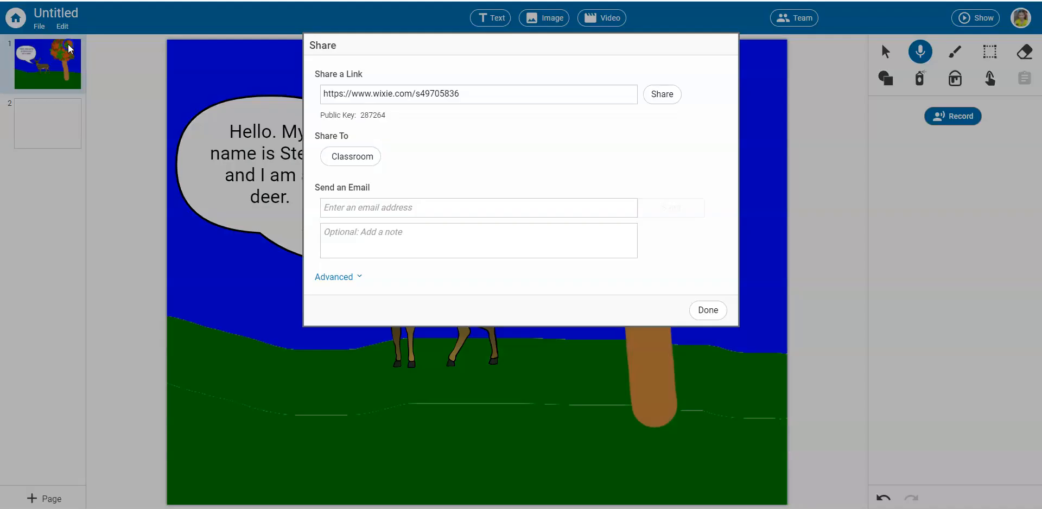
click(445, 206)
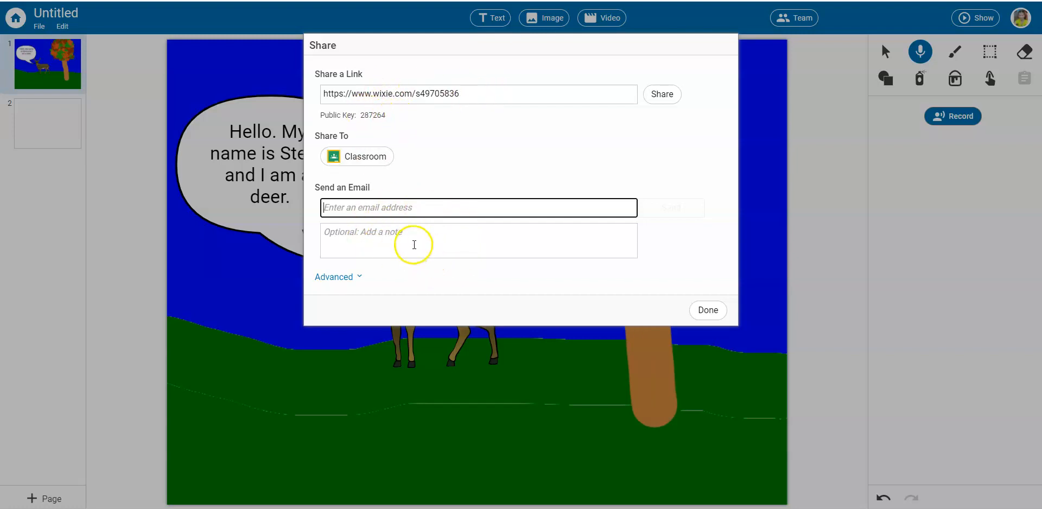
click(706, 310)
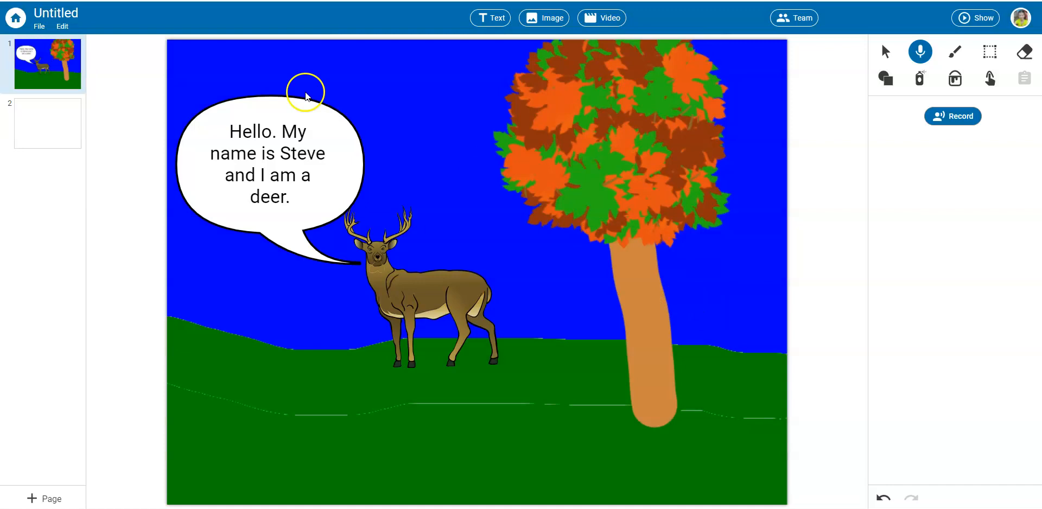
Review the print layouts, preview the project as Trading Cards, and leave without printing.
click(39, 26)
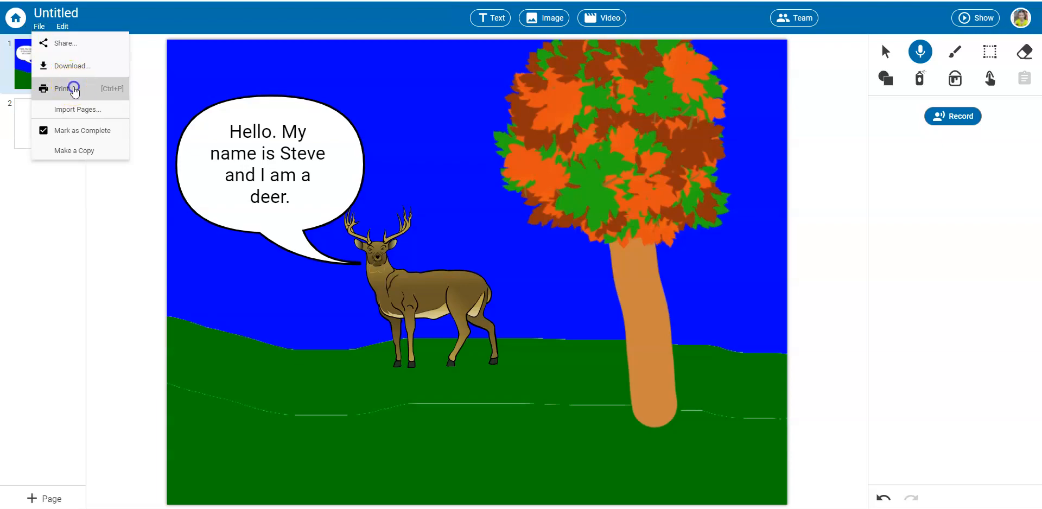
click(71, 88)
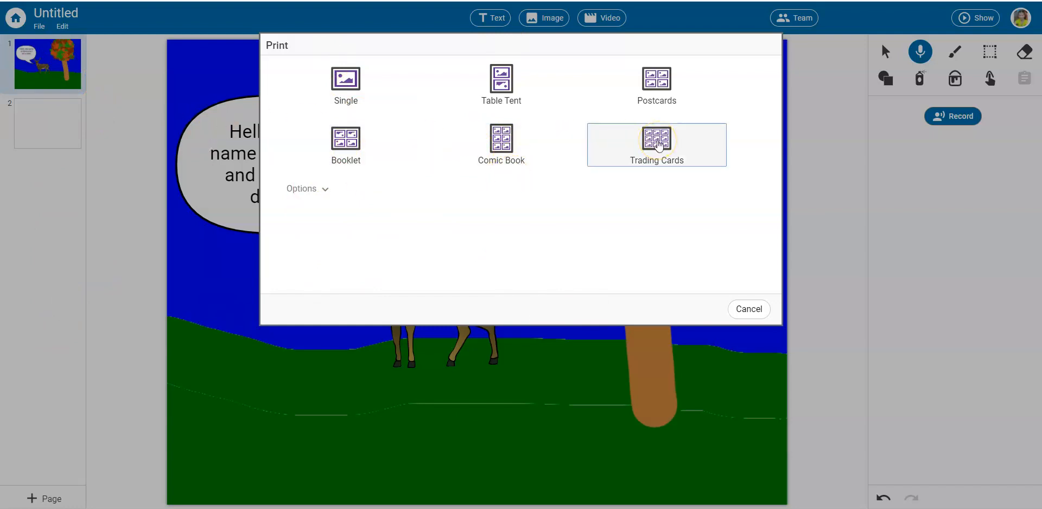
click(658, 146)
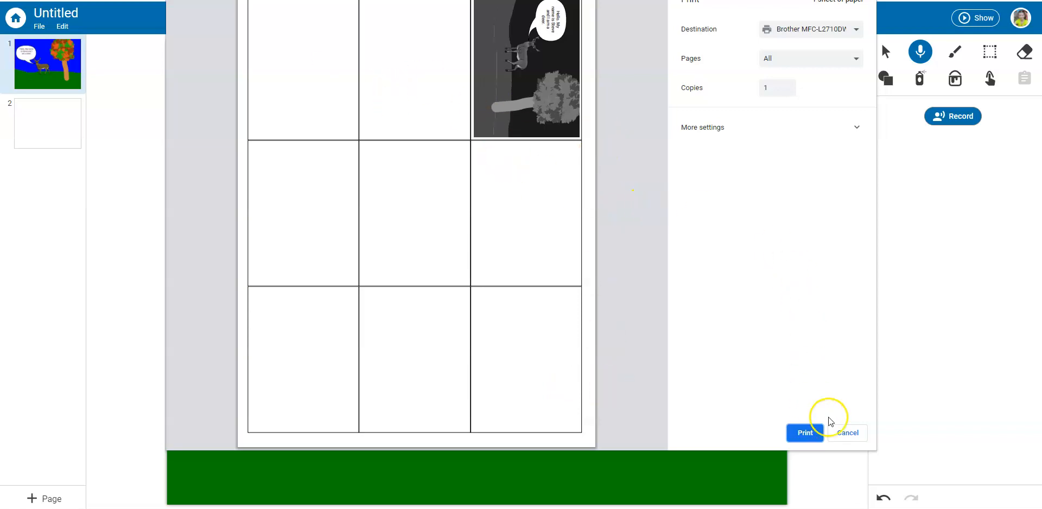
click(848, 431)
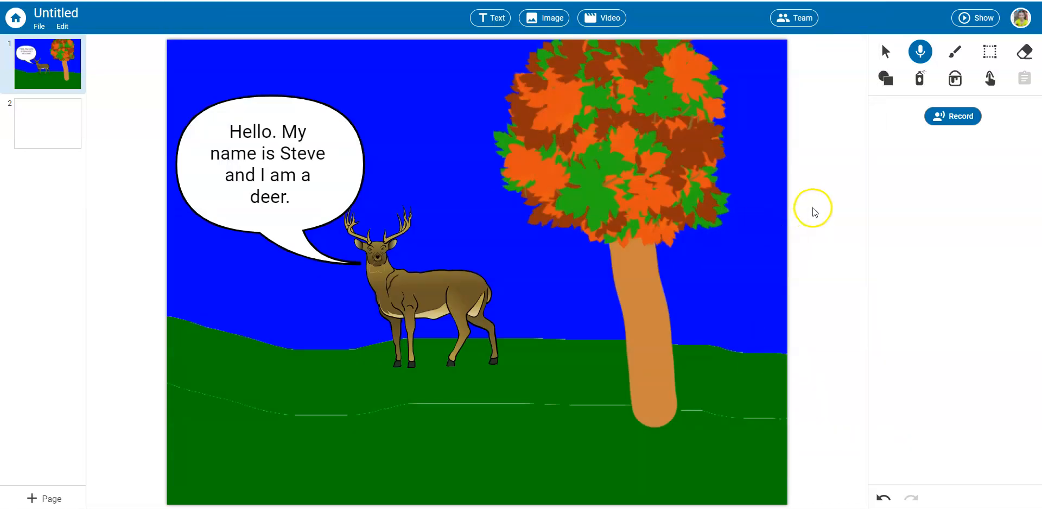
View the camera, YouTube and My Files sources for adding a video, and close them without adding one.
click(602, 20)
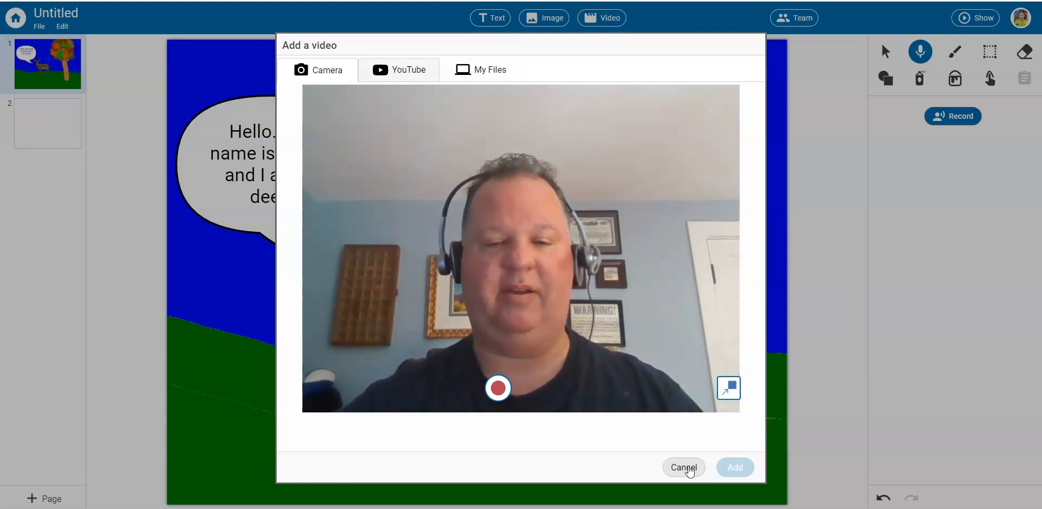
click(688, 468)
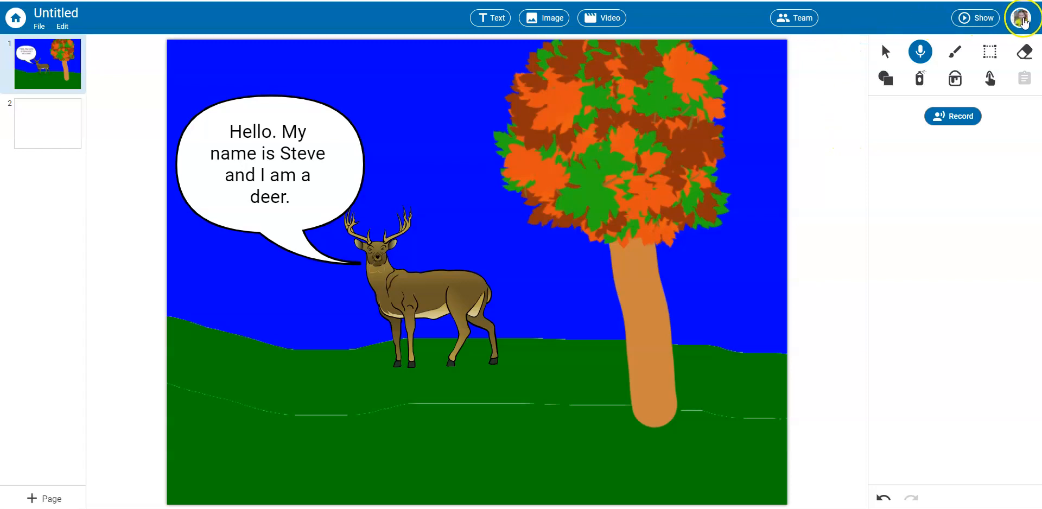
Open the Wixie help center and browse the Photos and Projects topics.
click(1022, 19)
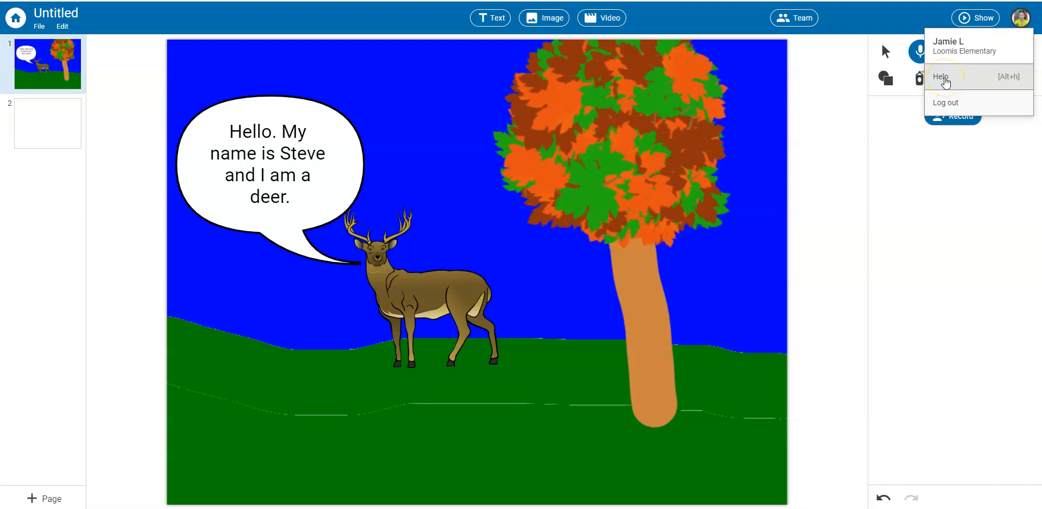
click(944, 81)
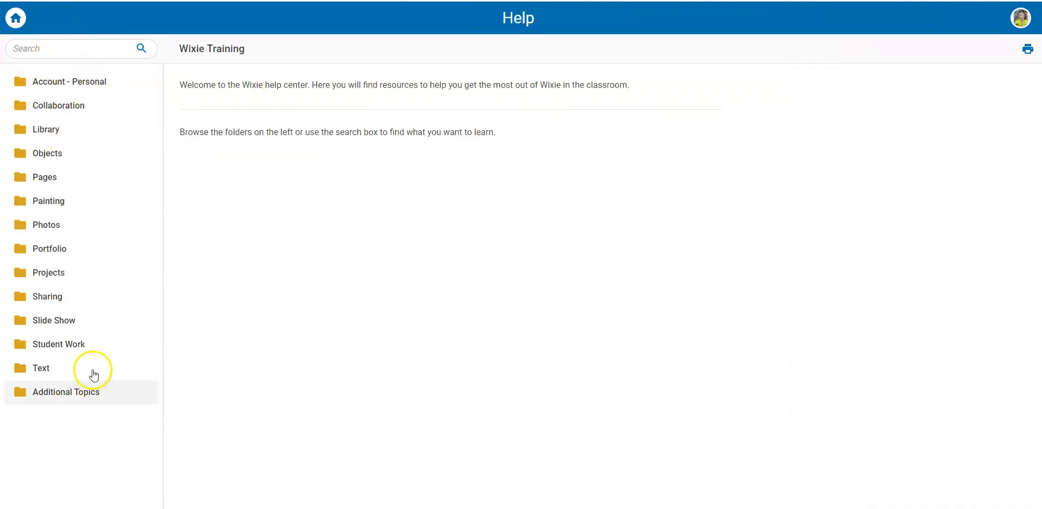
click(53, 226)
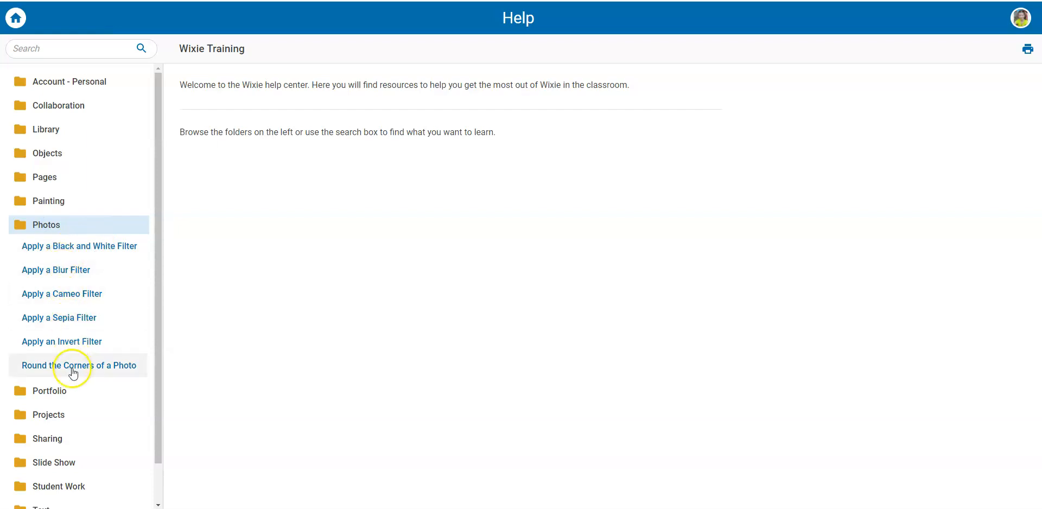
scroll(103, 304, down, 1)
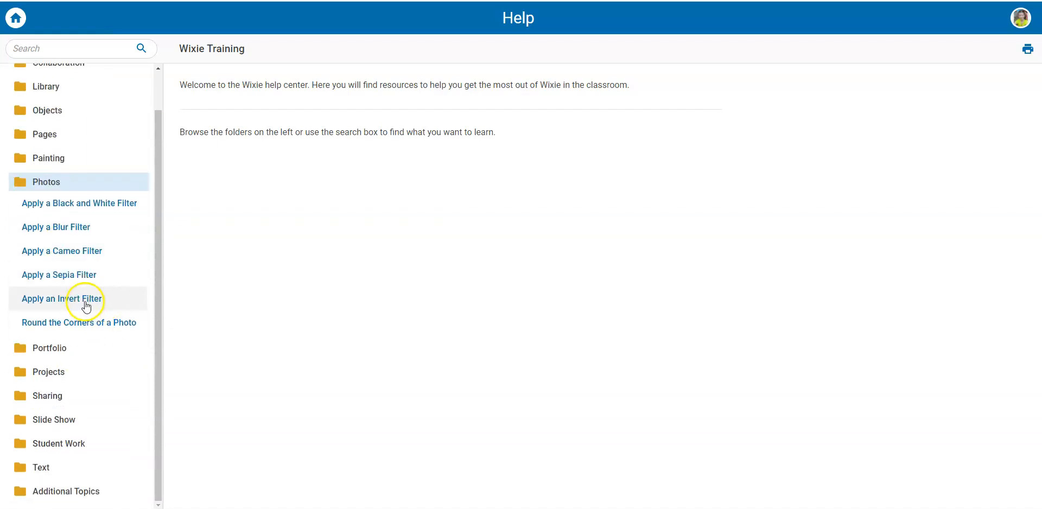
click(61, 373)
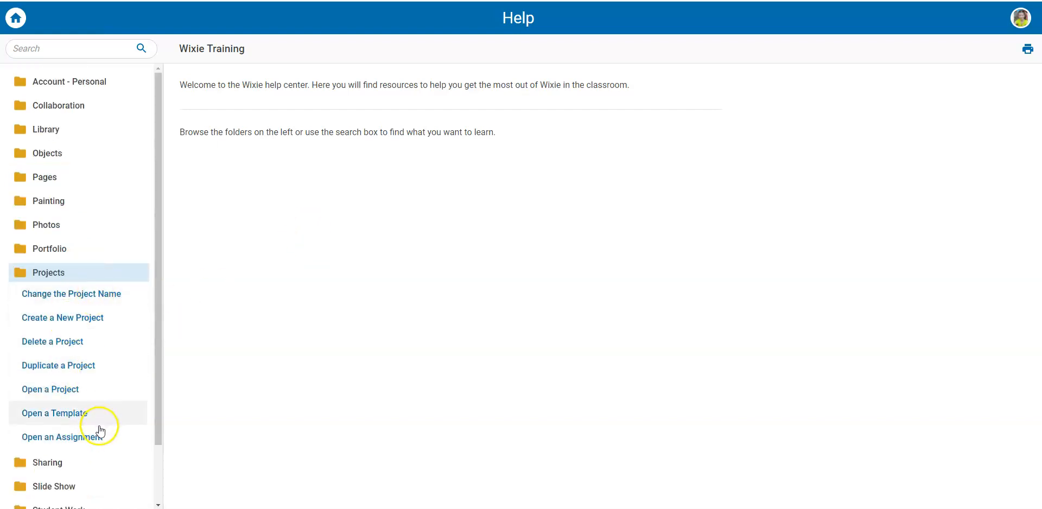
Open the Record a Video article among the Library help topics and read through its instructions.
click(54, 130)
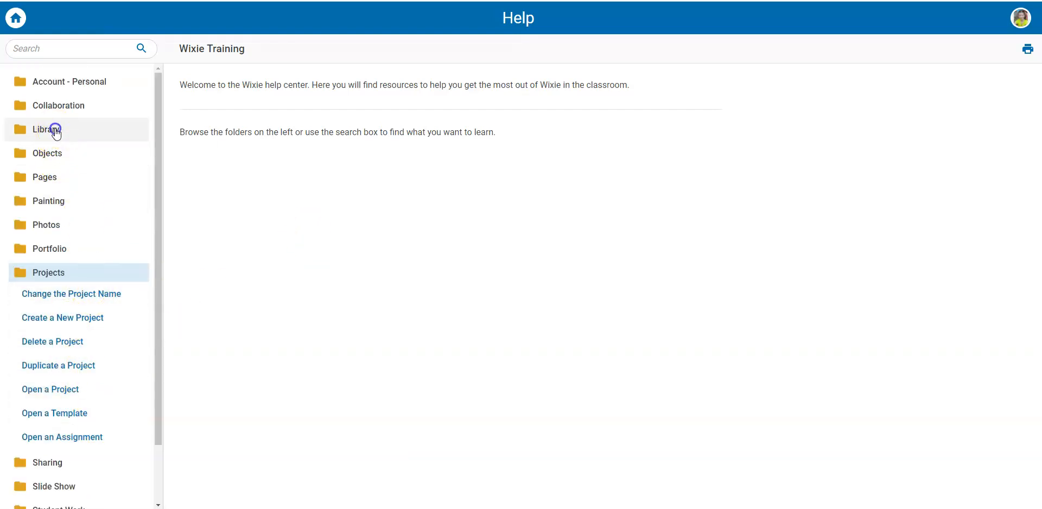
click(71, 247)
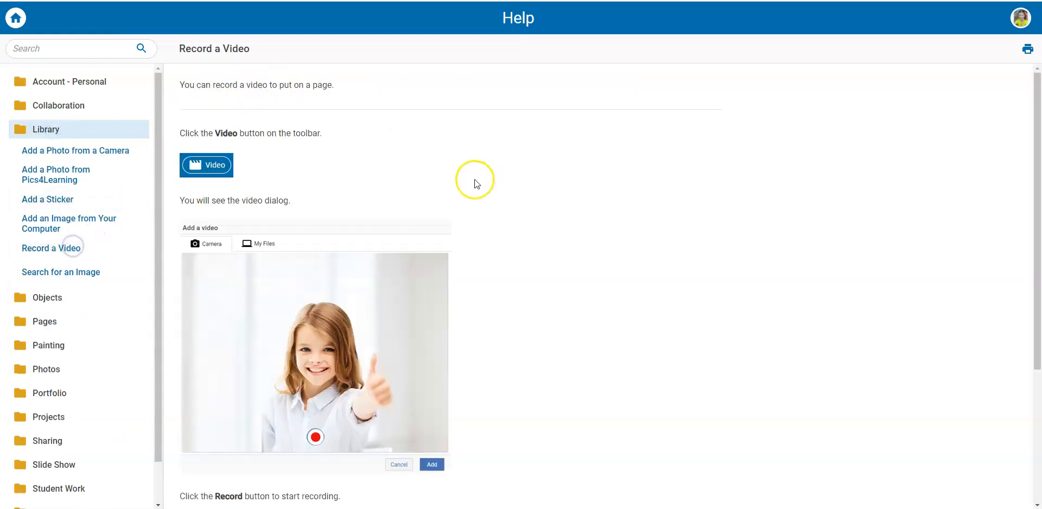
scroll(553, 248, down, 4)
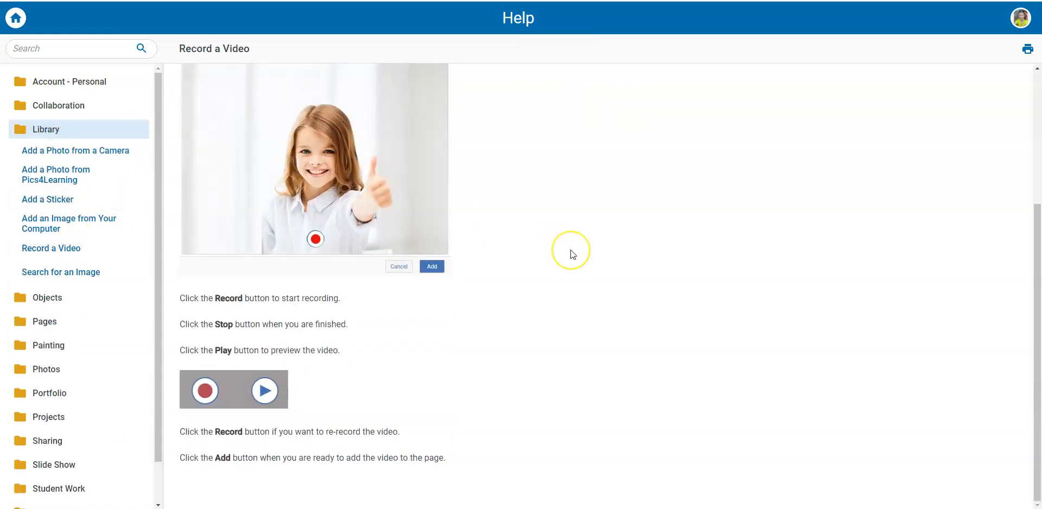
scroll(571, 250, up, 4)
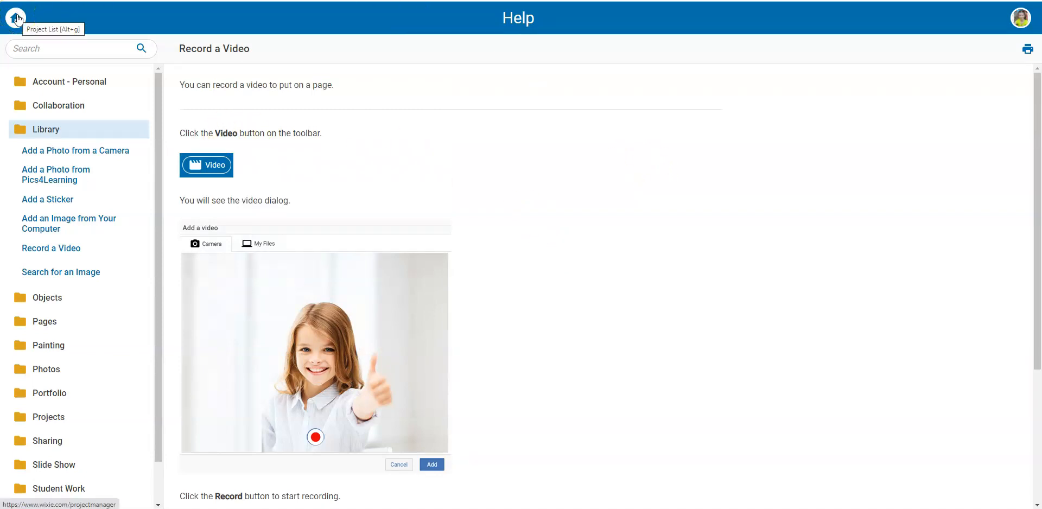
Log out of the current account and log in to a different one using its saved username and password.
click(1020, 17)
click(965, 99)
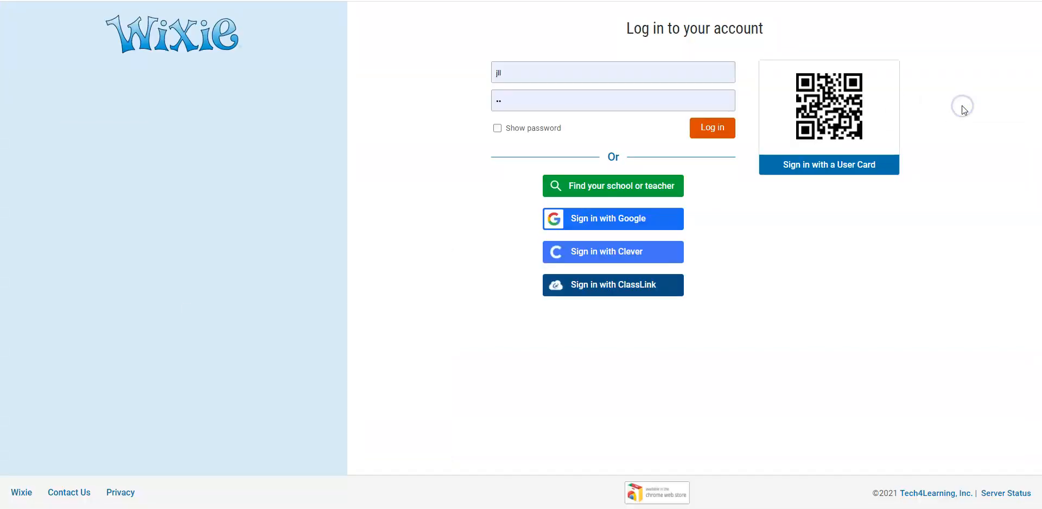
click(628, 66)
click(554, 124)
click(714, 131)
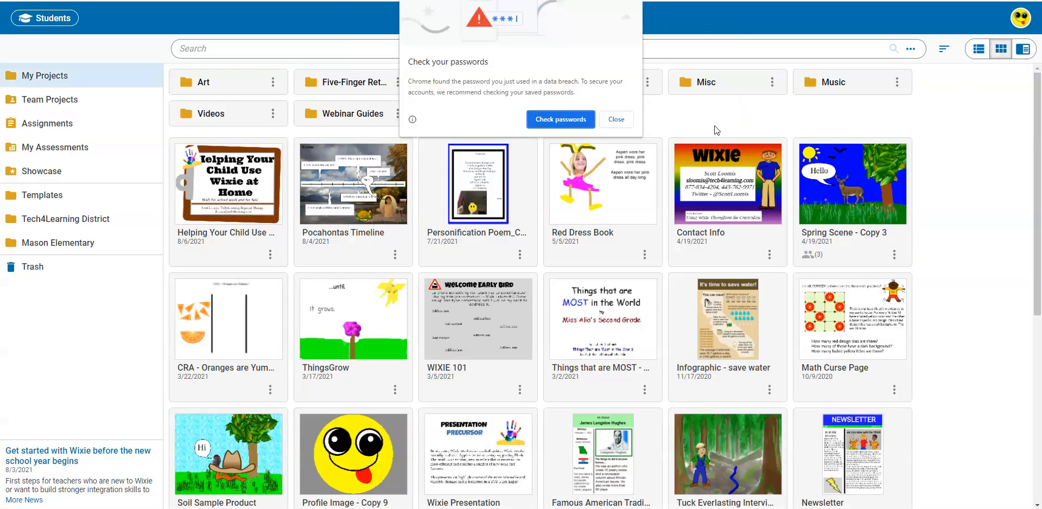
Dismiss the browser's password warning and open the project "Helping Your Child Use Wixie at Home" to show its contact details.
click(619, 116)
click(245, 182)
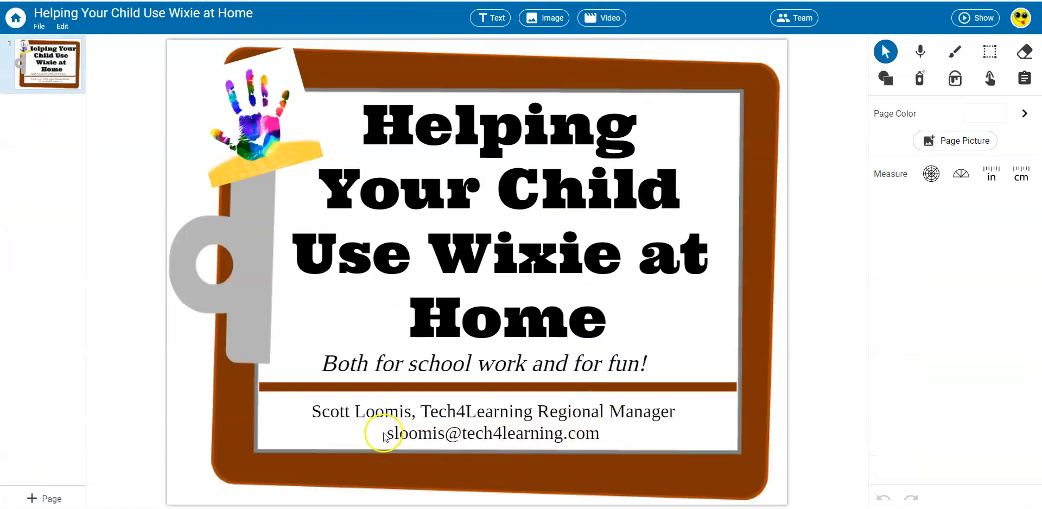
click(618, 434)
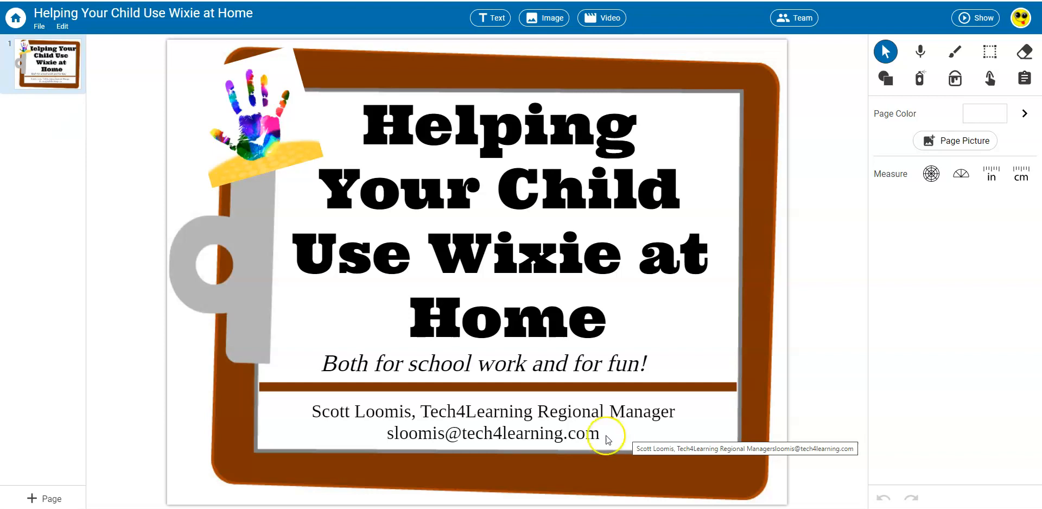